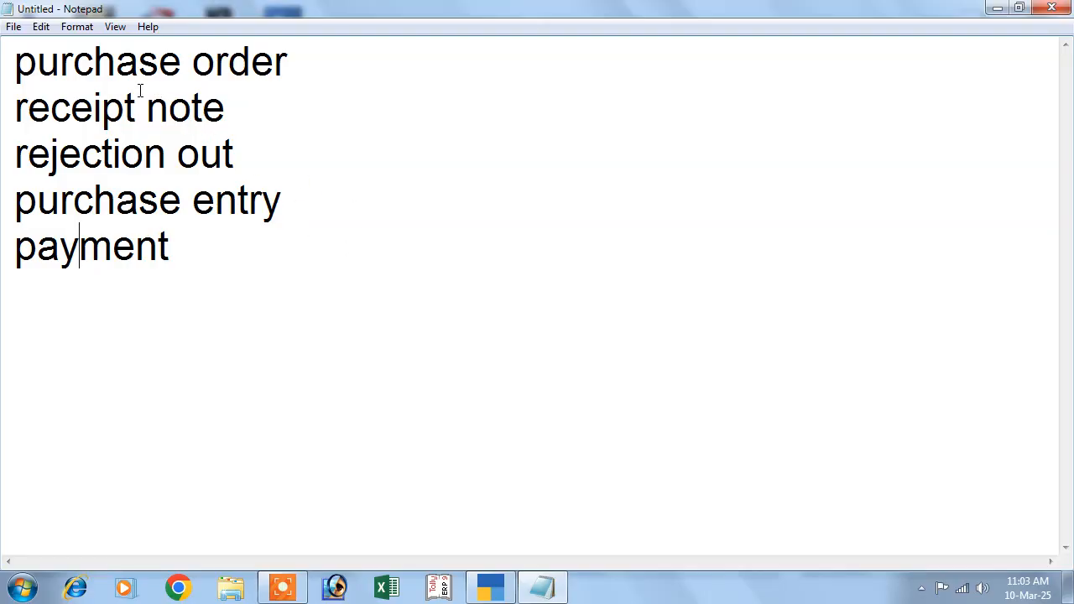
# - Review the purchase cycle stages listed in the note, from purchase order through receipt note, rejection out and purchase entry to payment
pyautogui.moveTo(14, 60); pyautogui.dragTo(334, 38)
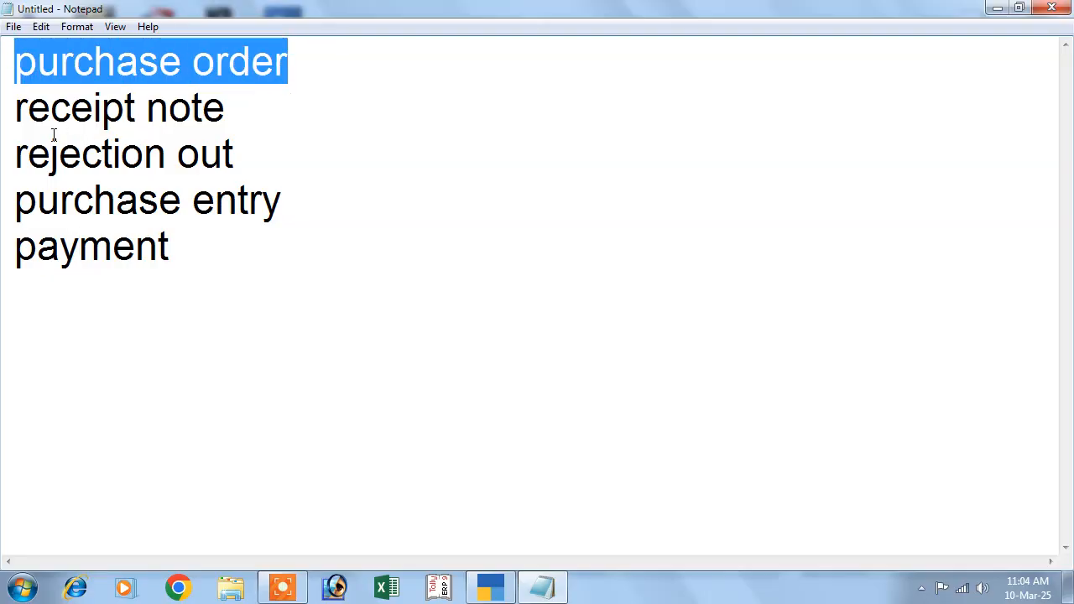
pyautogui.moveTo(13, 111); pyautogui.dragTo(252, 108)
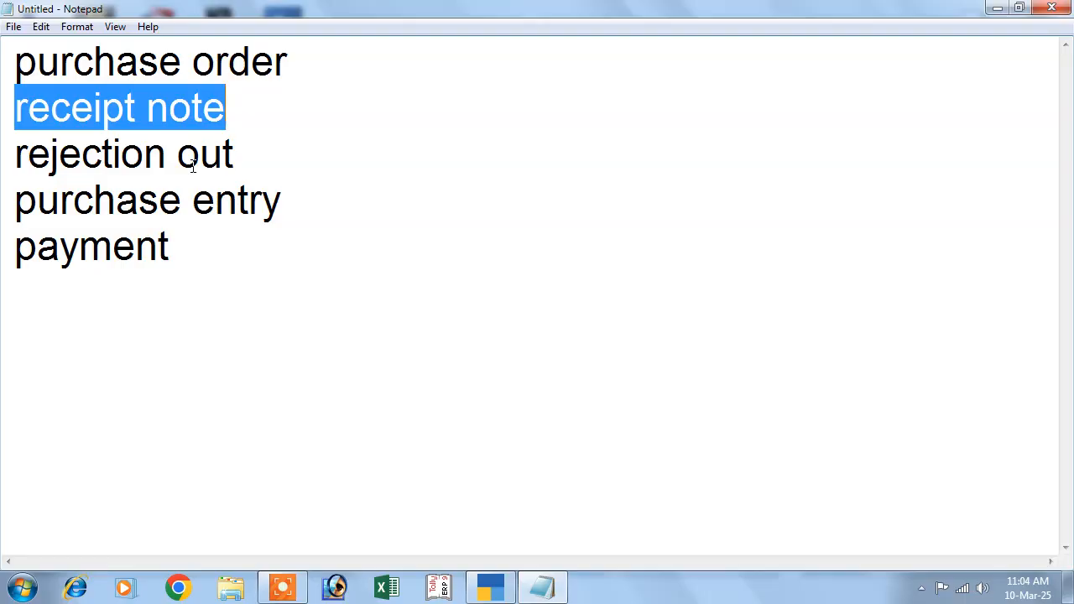
pyautogui.moveTo(17, 166); pyautogui.dragTo(239, 142)
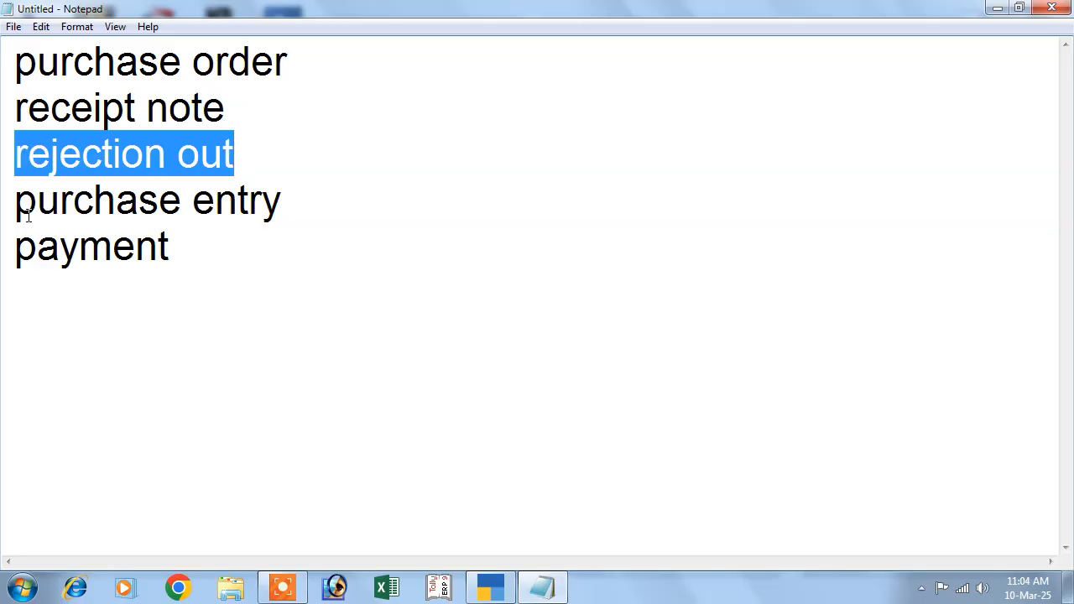
pyautogui.moveTo(19, 209); pyautogui.dragTo(299, 197)
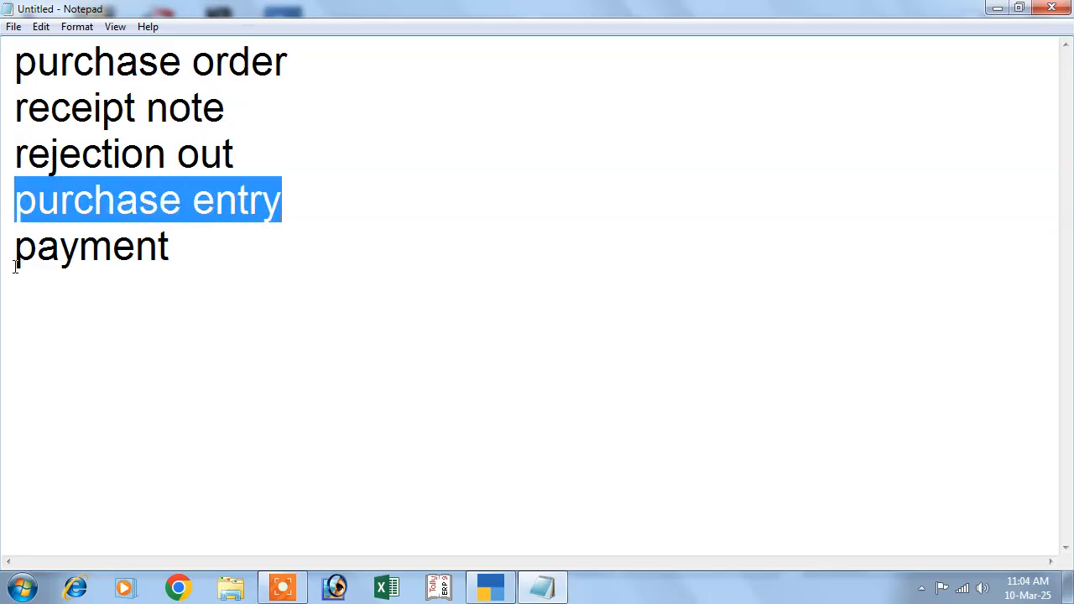
pyautogui.moveTo(14, 250); pyautogui.dragTo(188, 250)
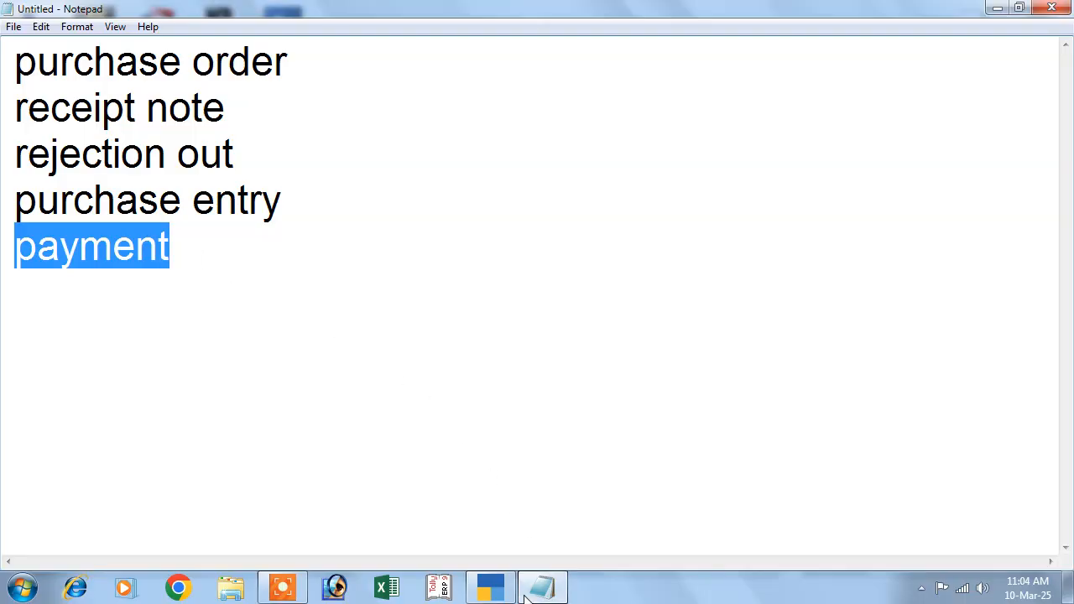
# - Switch to TallyPrime, start a new voucher and show the inactive voucher types in the list of other vouchers
pyautogui.click(491, 587)
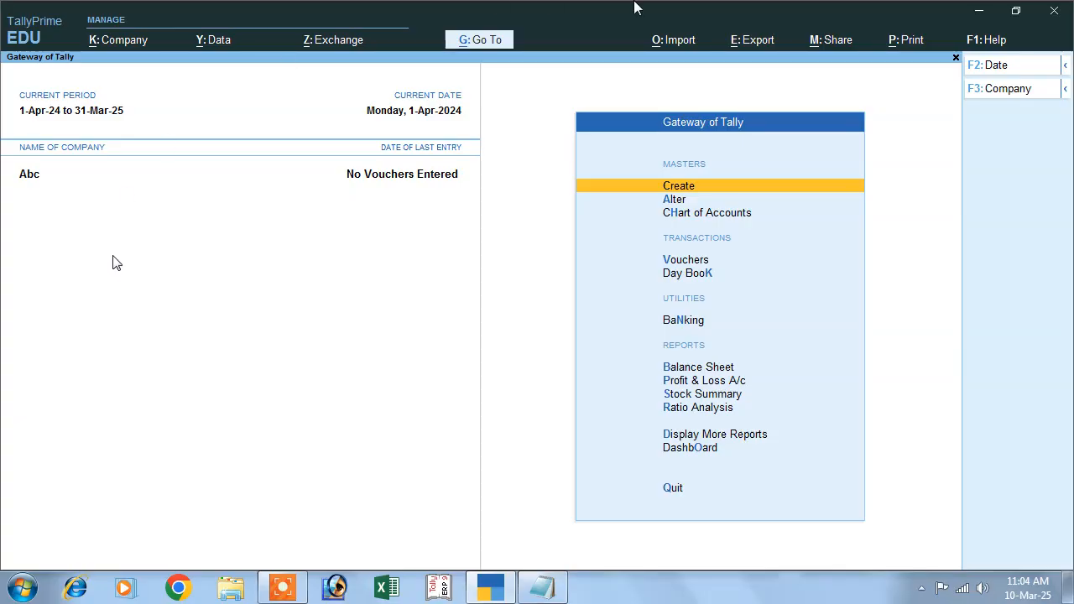
pyautogui.click(678, 260)
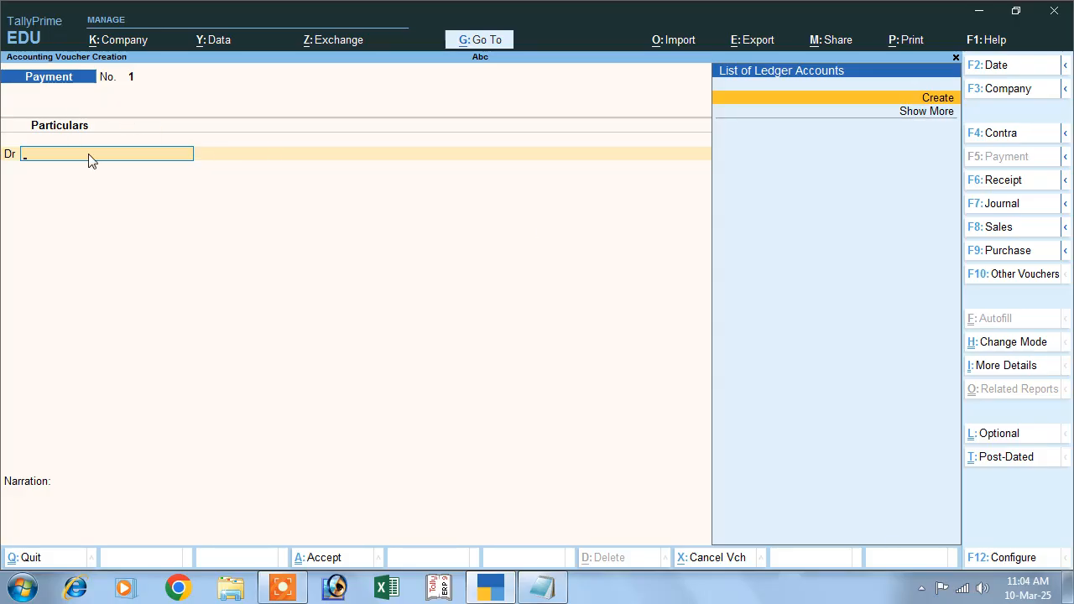
pyautogui.click(1010, 277)
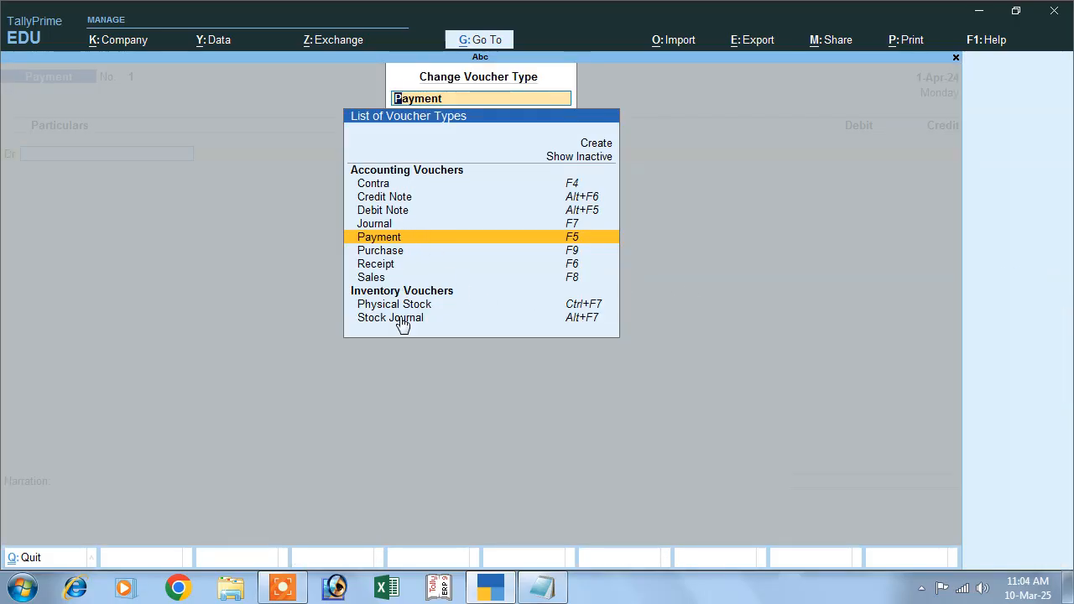
pyautogui.click(562, 158)
pyautogui.click(562, 164)
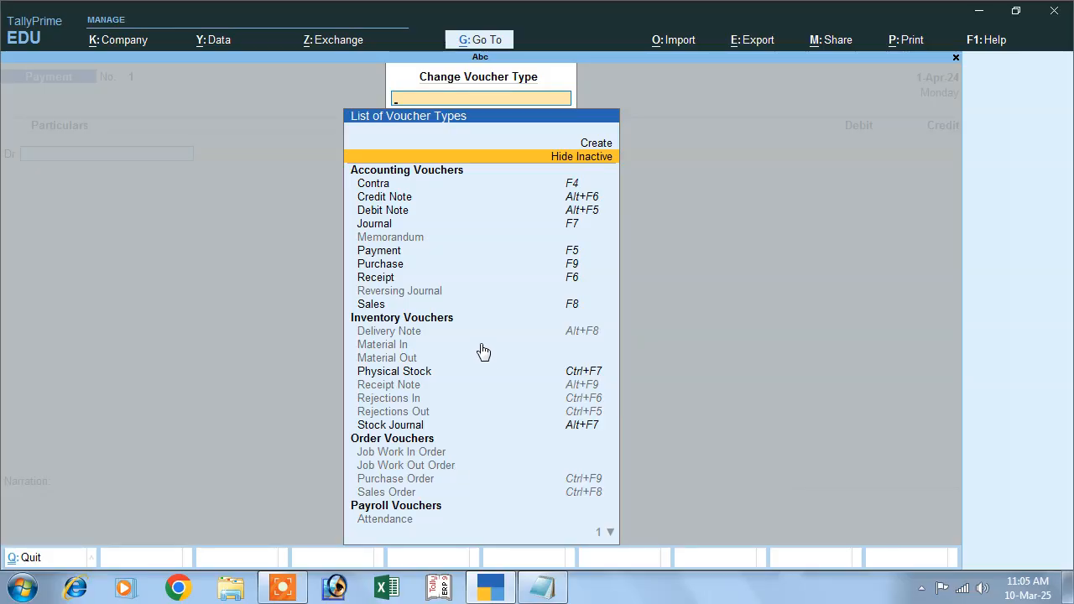
# - Choose the Purchase Order voucher type and activate it for the company
pyautogui.click(384, 481)
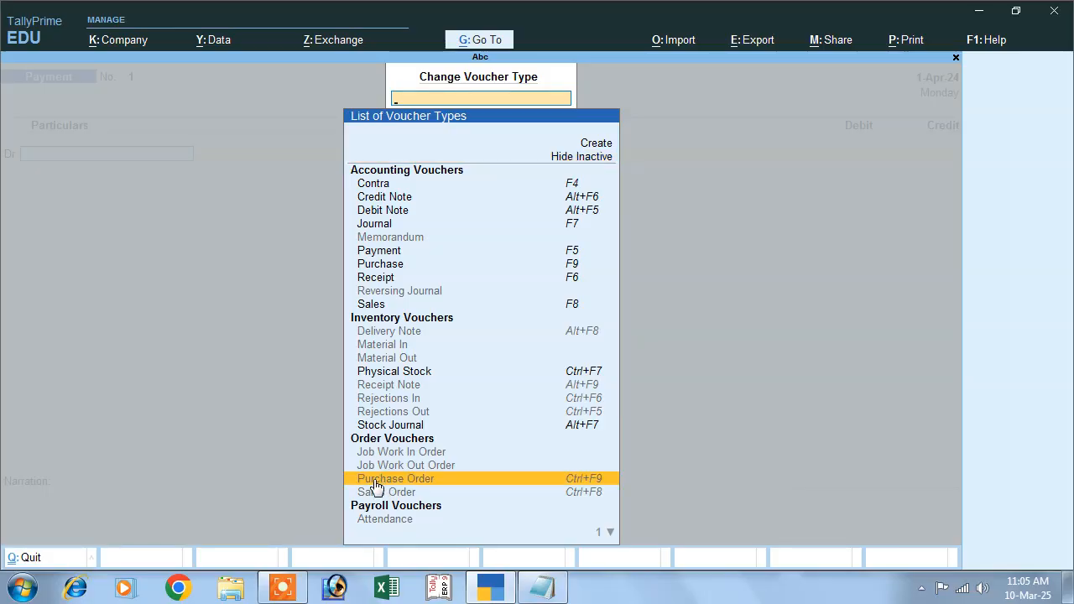
pyautogui.click(595, 484)
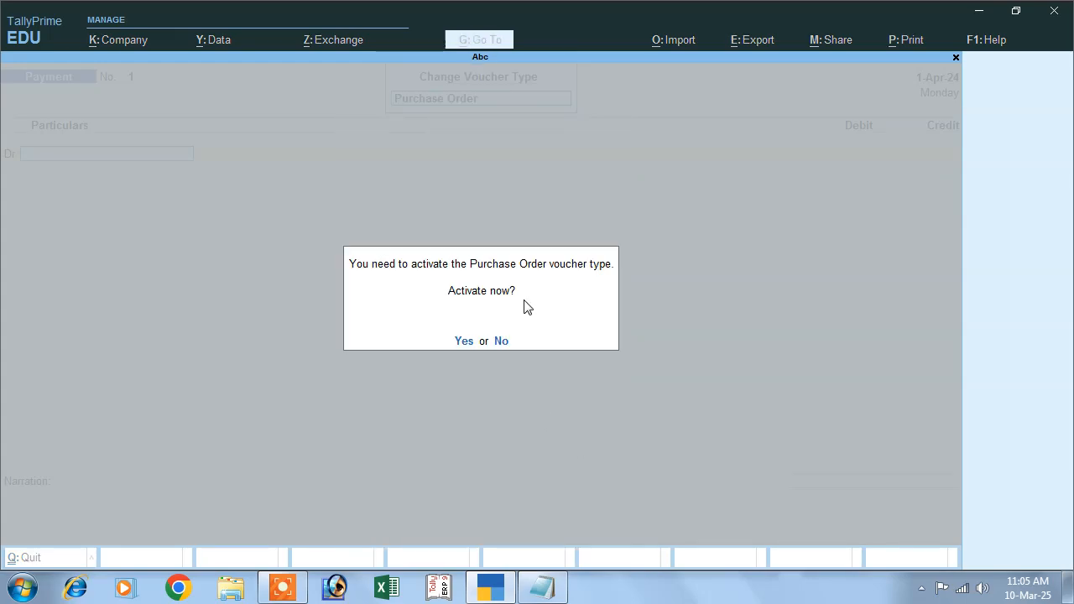
pyautogui.click(469, 339)
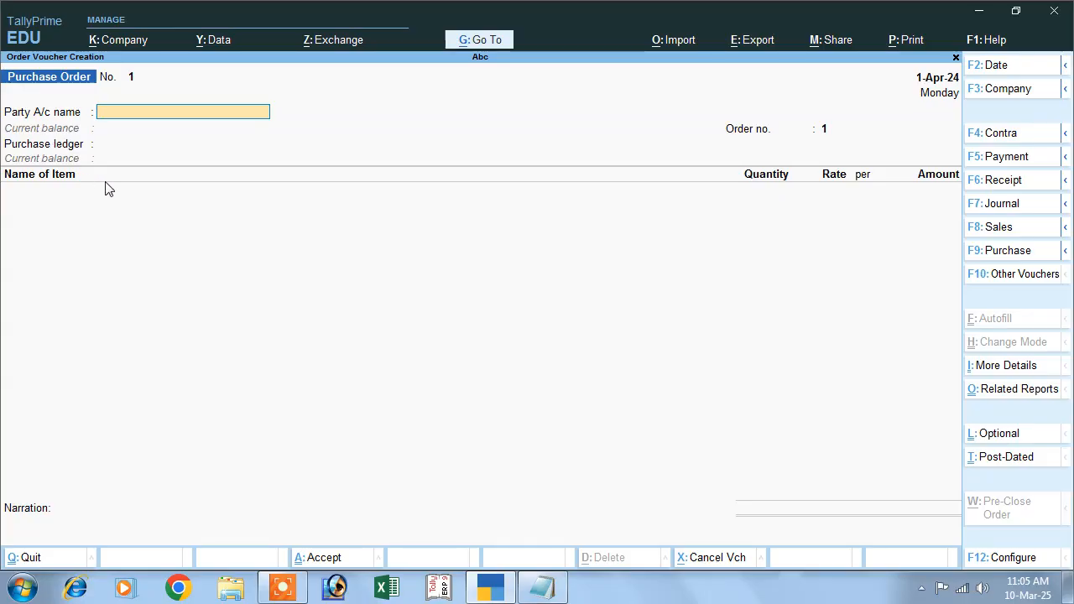
# - Start a new party ledger from the purchase order, enter the supplier's name and place it under Sundry Creditors
pyautogui.press('alt')
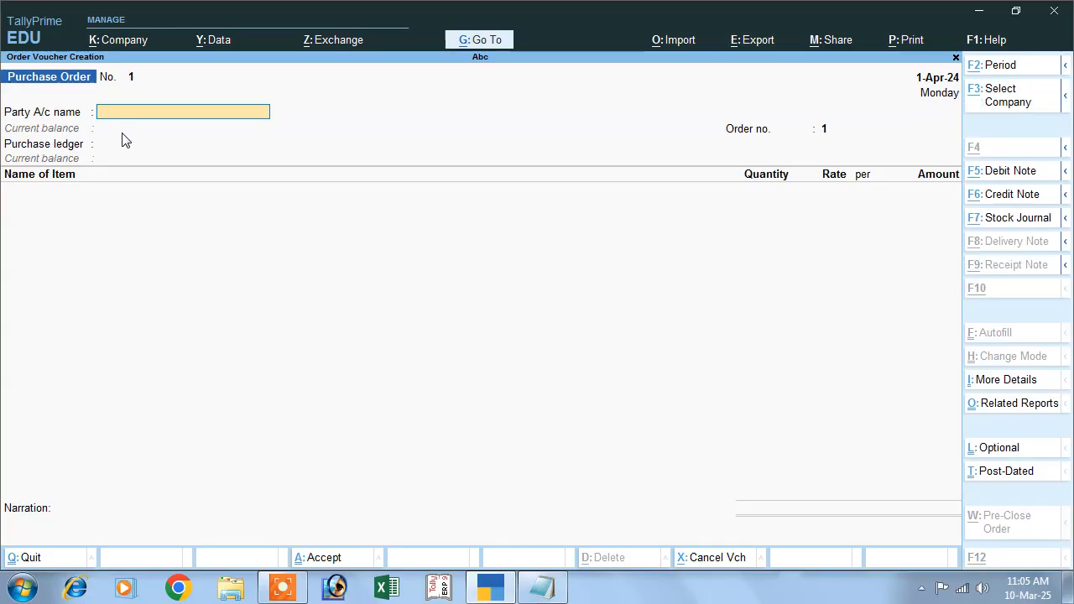
pyautogui.hotkey('alt', 'c')
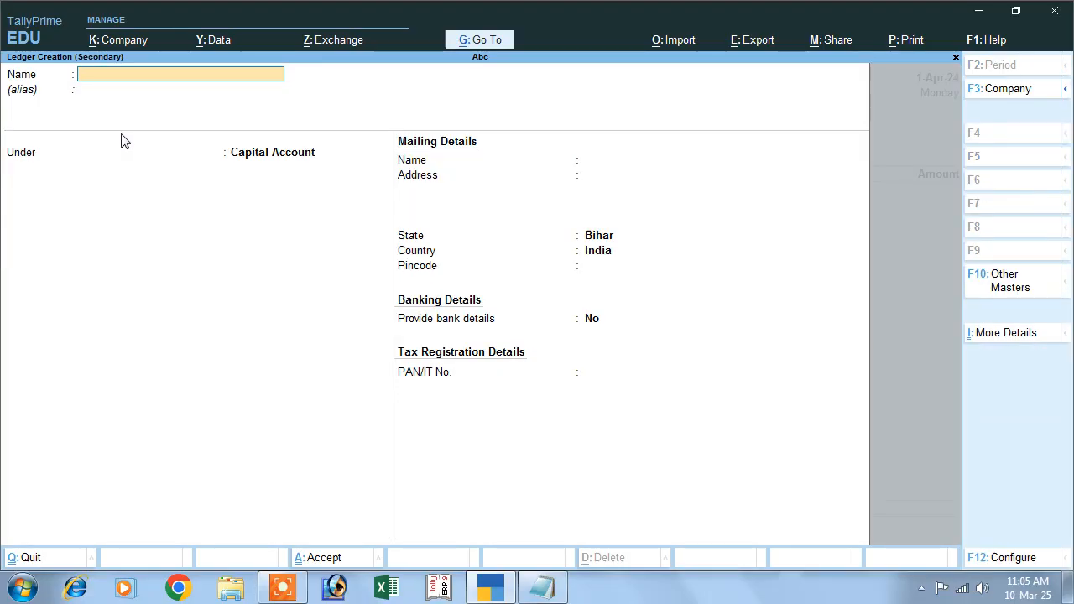
pyautogui.write('Mr a')
pyautogui.press('Return')
pyautogui.press('Return')
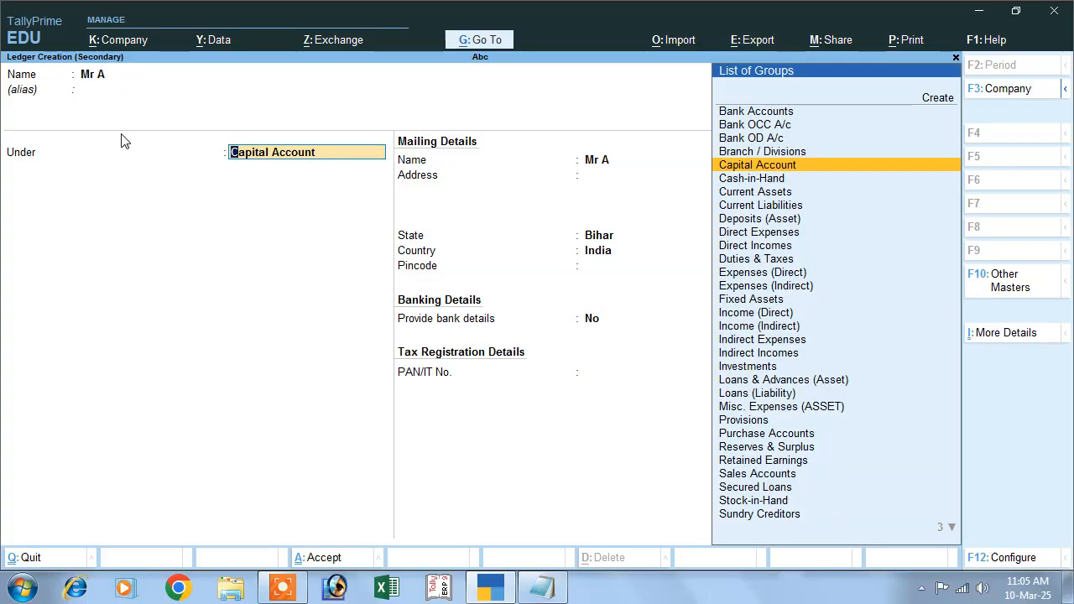
pyautogui.write('S')
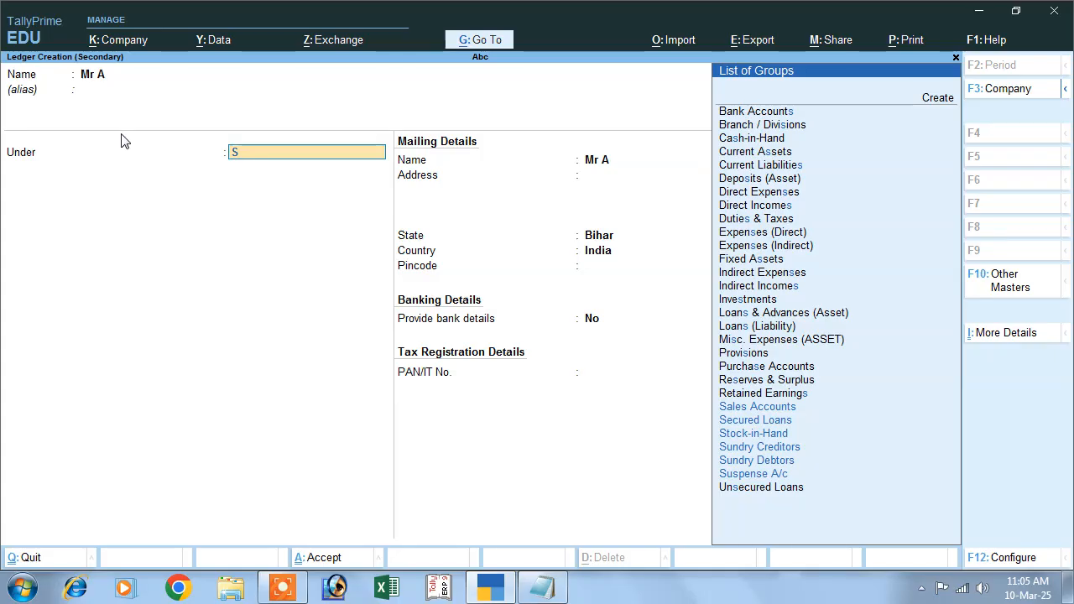
pyautogui.press('Down')
pyautogui.press('Down')
pyautogui.press('Down')
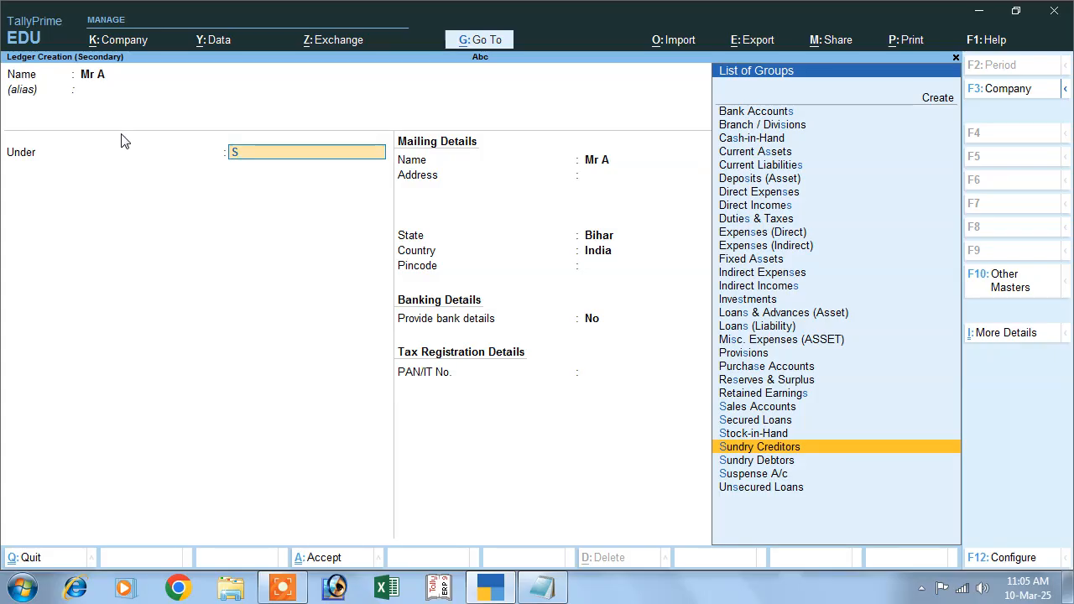
pyautogui.press('Return')
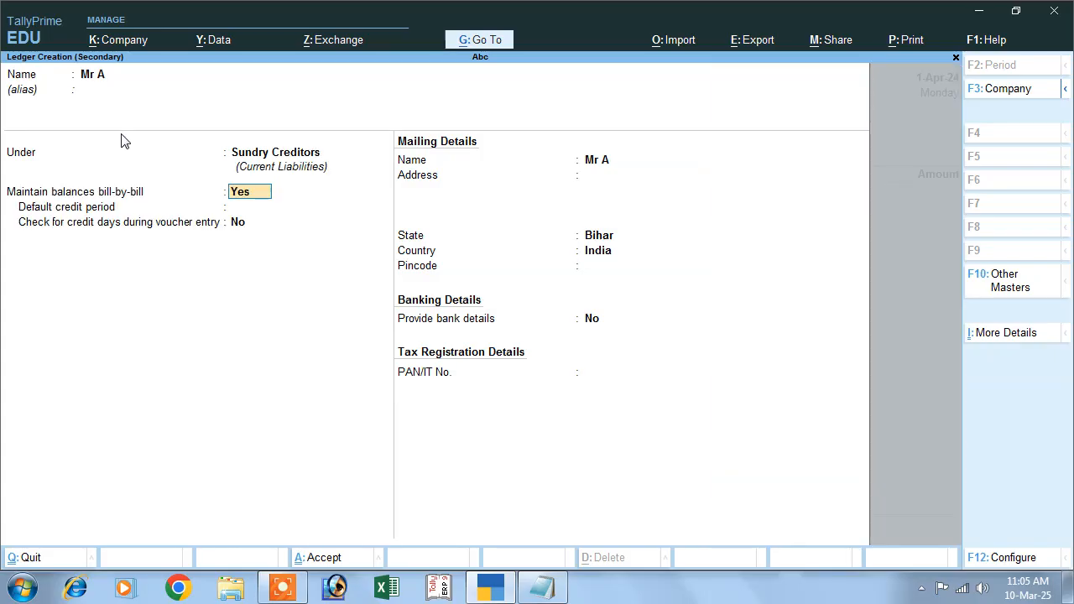
# - Keep the default bill-by-bill, mailing, banking and tax settings and save the supplier ledger as the order's party
pyautogui.press('Return')
pyautogui.press('Return')
pyautogui.press('Return')
pyautogui.press('Return')
pyautogui.press('Return')
pyautogui.press('Return')
pyautogui.press('Return')
pyautogui.press('Return')
pyautogui.press('Return')
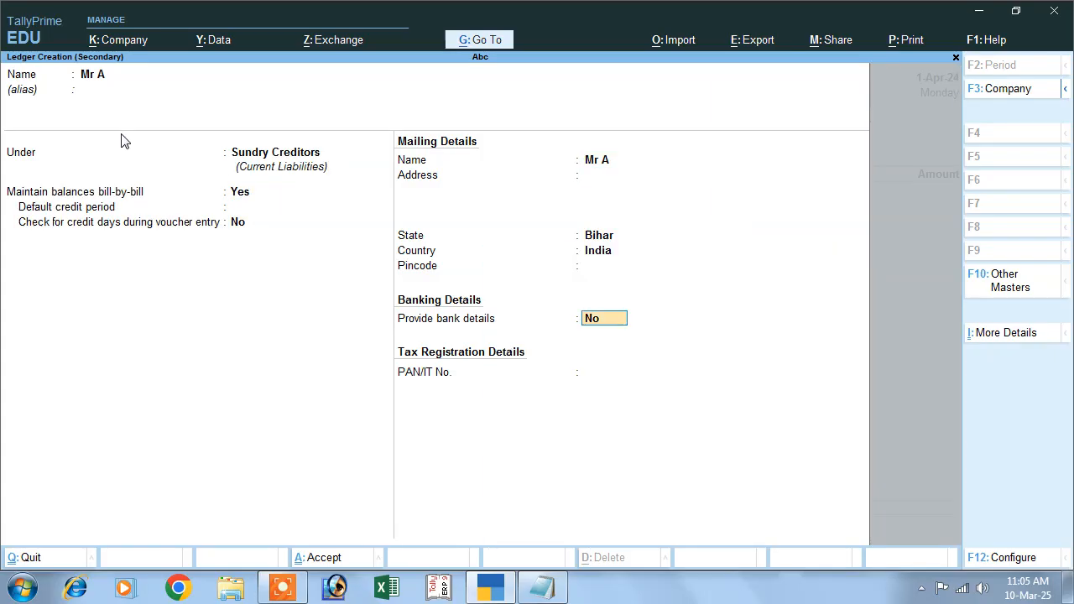
pyautogui.press('Return')
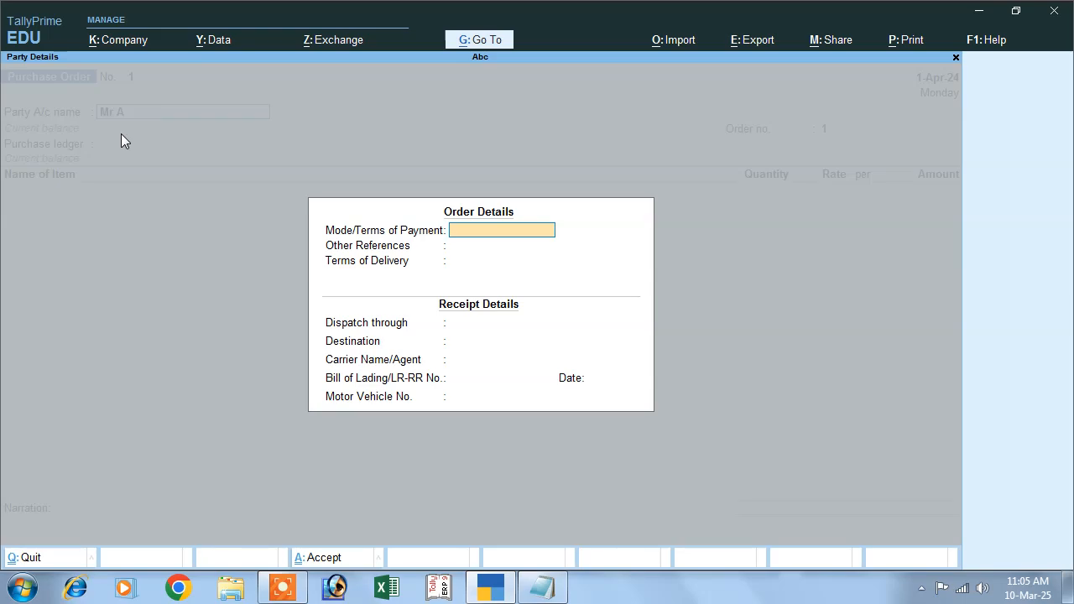
# - Leave the order and receipt details blank, and accept the default party details and order number 1
pyautogui.press('Return')
pyautogui.press('Return')
pyautogui.press('Return')
pyautogui.press('Return')
pyautogui.press('Return')
pyautogui.press('Return')
pyautogui.press('Return')
pyautogui.press('Return')
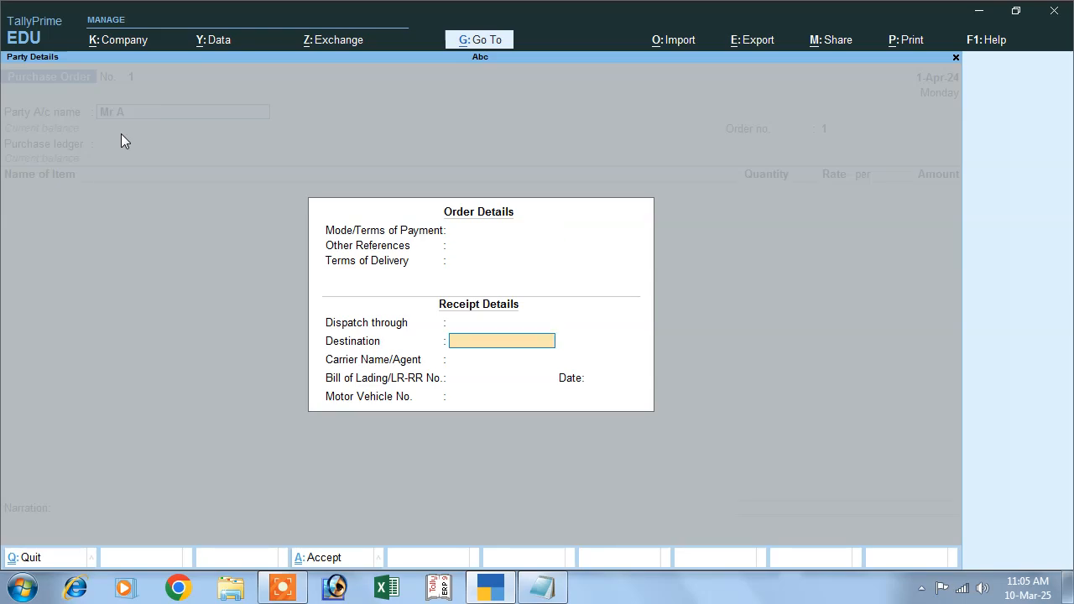
pyautogui.press('Return')
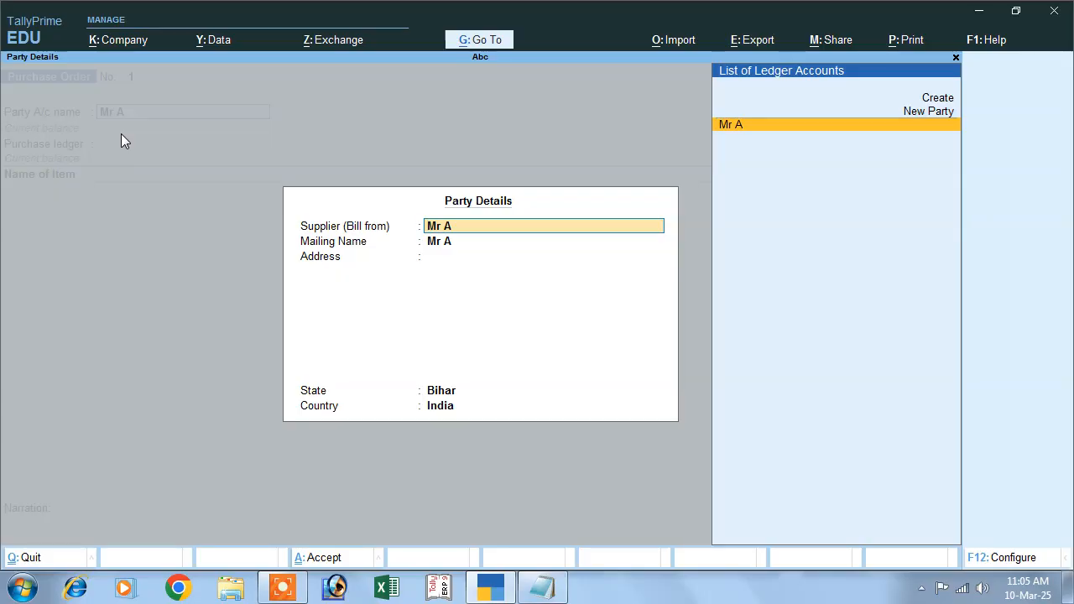
pyautogui.press('Return')
pyautogui.press('Return')
pyautogui.press('Return')
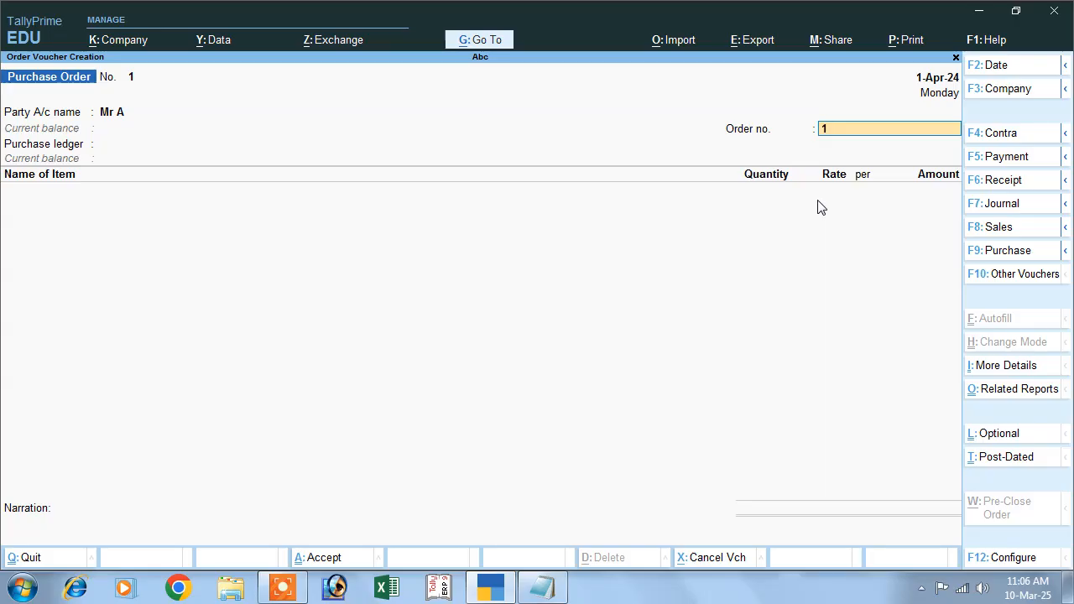
pyautogui.press('Return')
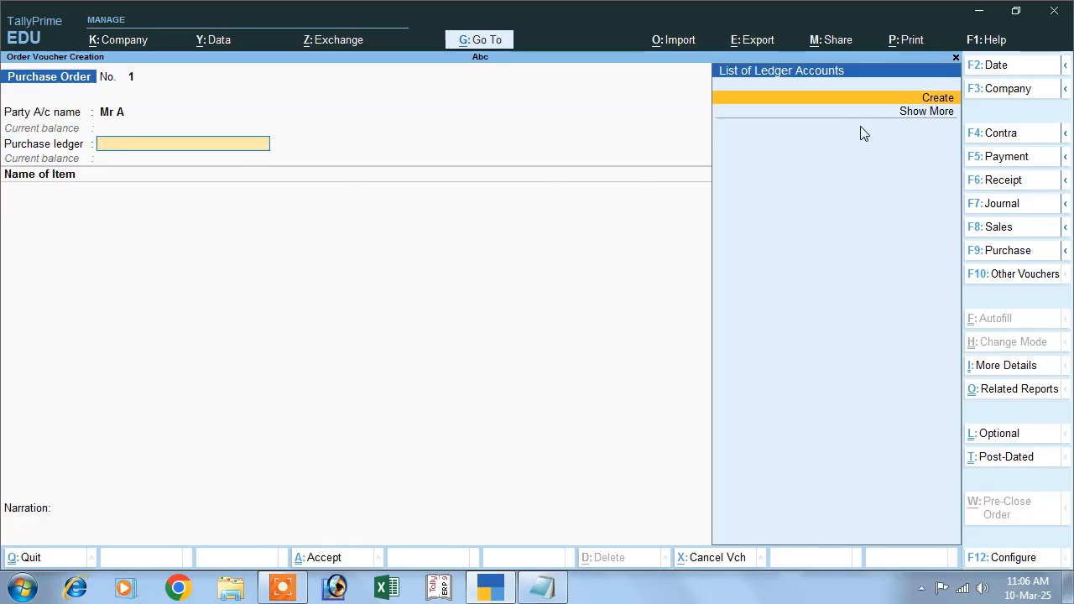
# - Start a new ledger for the purchase ledger field and name it Purchase Order
pyautogui.click(922, 98)
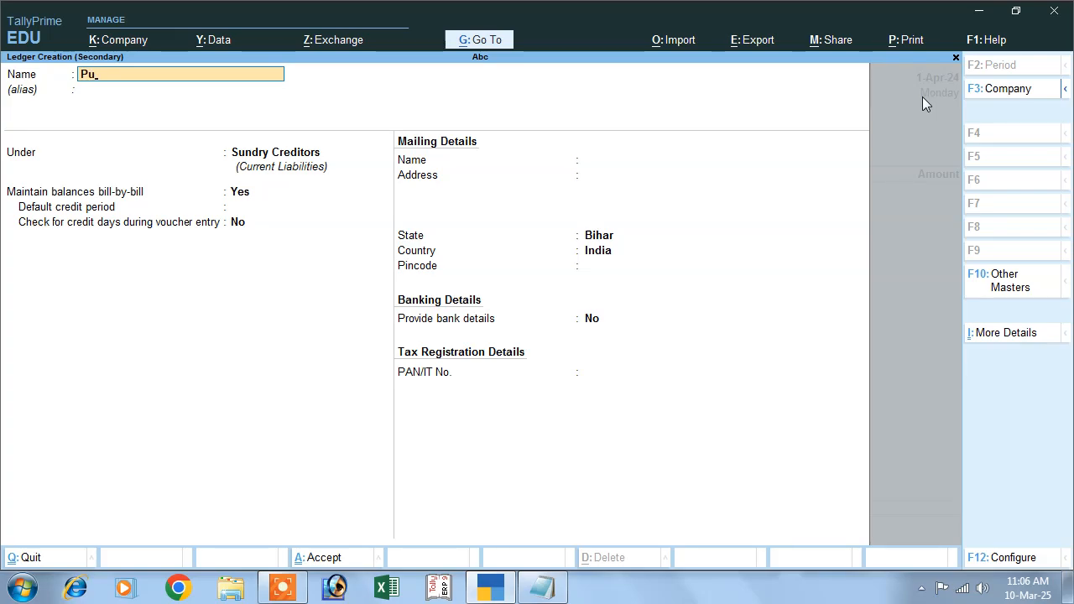
pyautogui.write('Purchase')
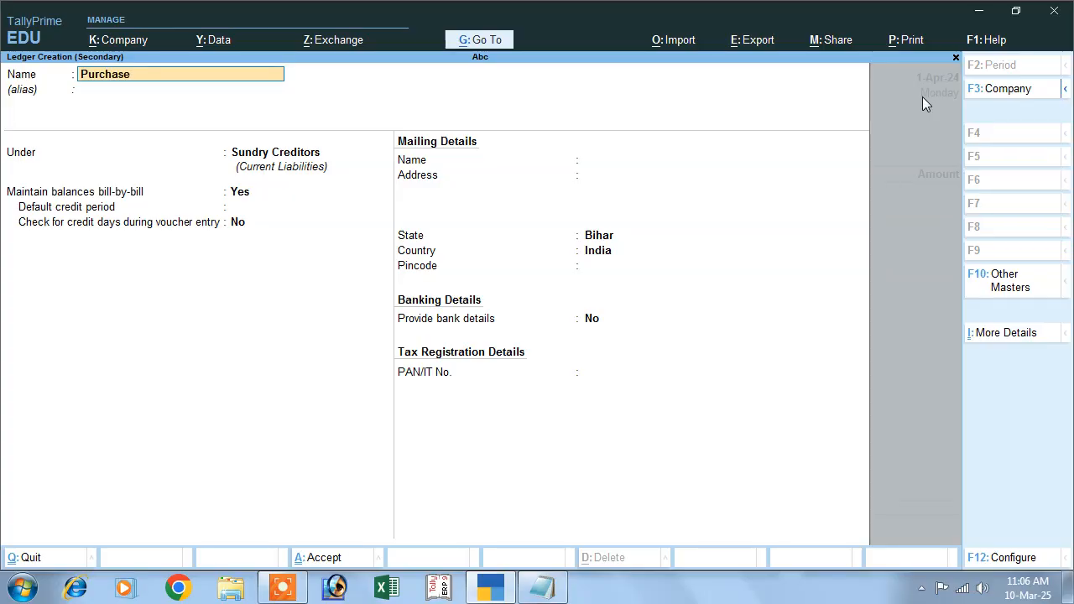
pyautogui.press('Return')
pyautogui.press('BackSpace')
pyautogui.write('Ord')
pyautogui.press('Return')
pyautogui.press('Return')
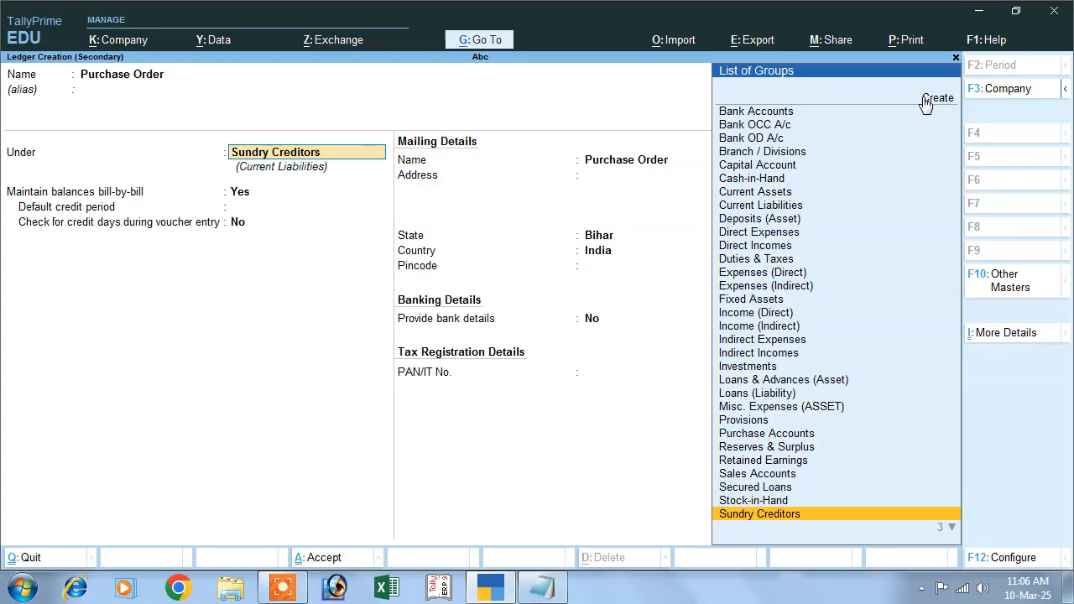
# - Place the new Purchase Order ledger under Purchase Accounts and save it as the order's purchase ledger
pyautogui.press('Up')
pyautogui.press('Up')
pyautogui.press('Up')
pyautogui.press('Up')
pyautogui.press('Up')
pyautogui.press('Up')
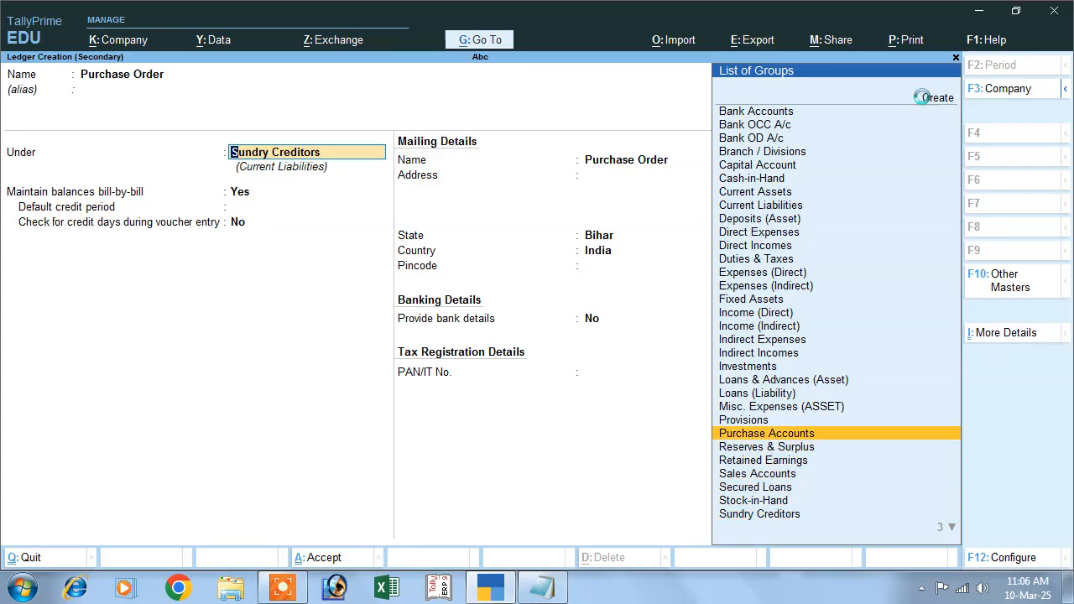
pyautogui.press('Return')
pyautogui.press('Return')
pyautogui.press('Return')
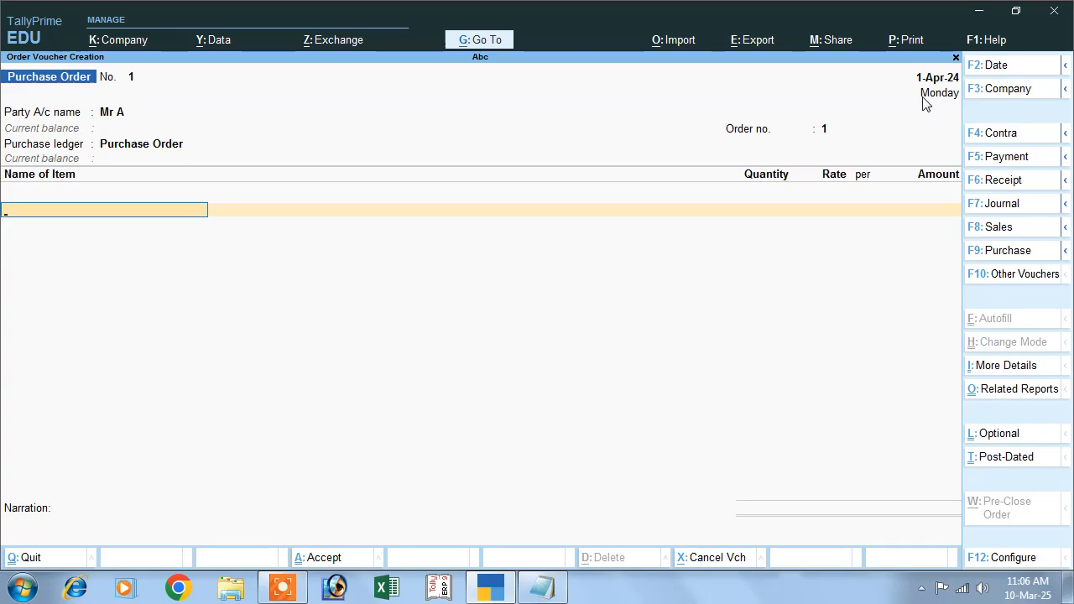
# - Start a new stock item named Keyboard from the order's item line
pyautogui.hotkey('alt', 'c')
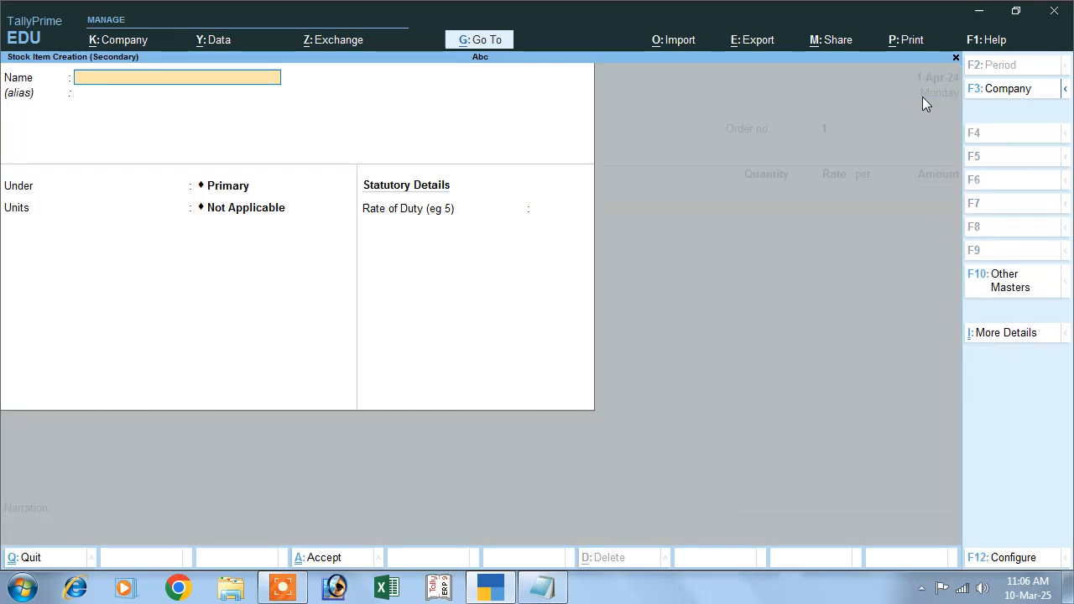
pyautogui.write('Keyboard')
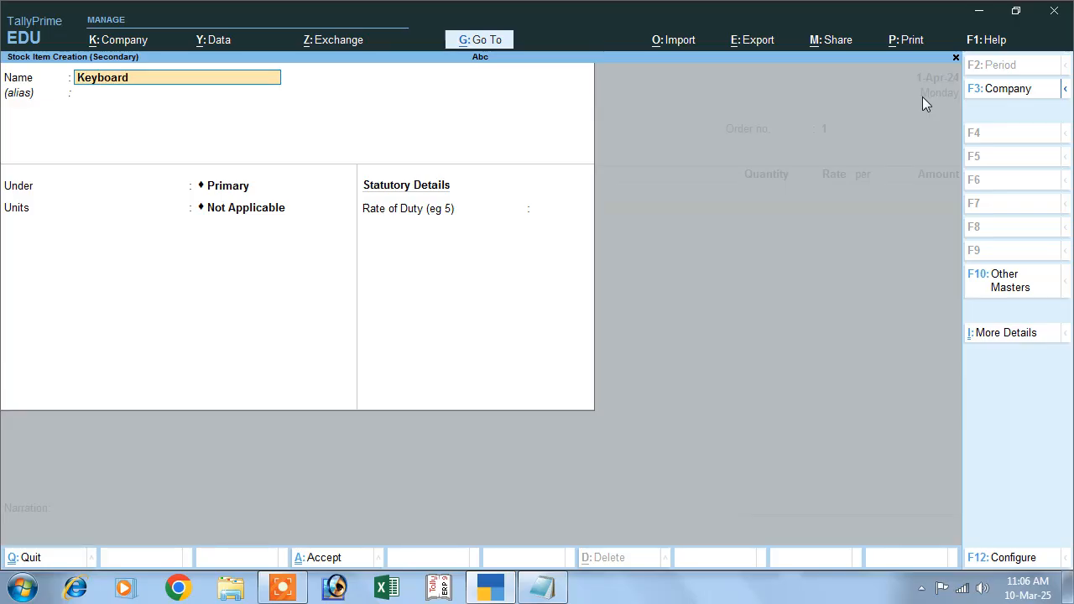
pyautogui.press('Return')
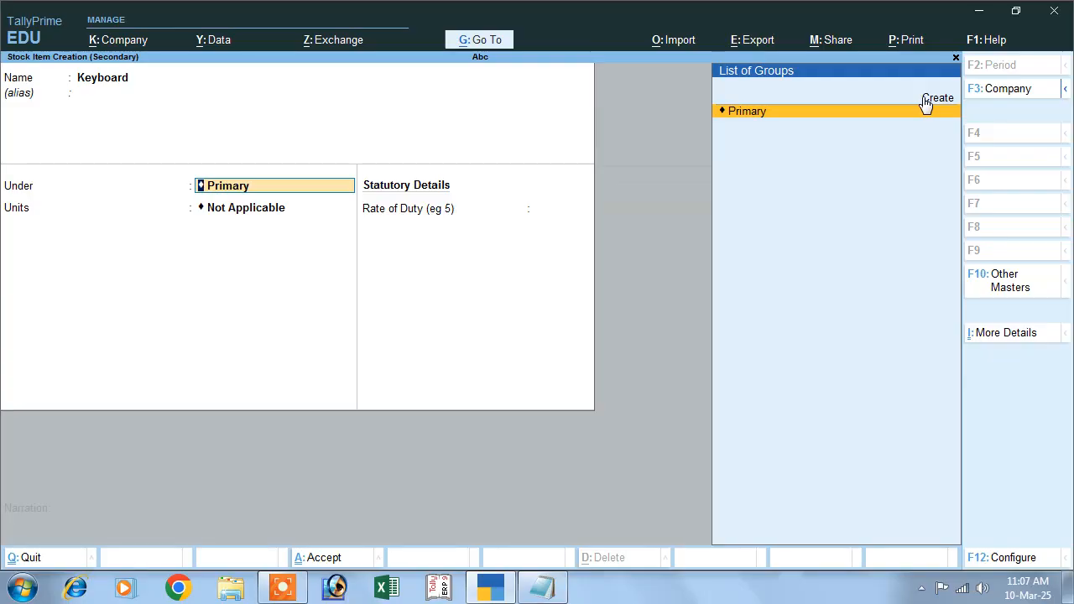
# - Create a stock group named Computer under Primary, without adding item quantities, and assign the Keyboard item to it
pyautogui.click(937, 101)
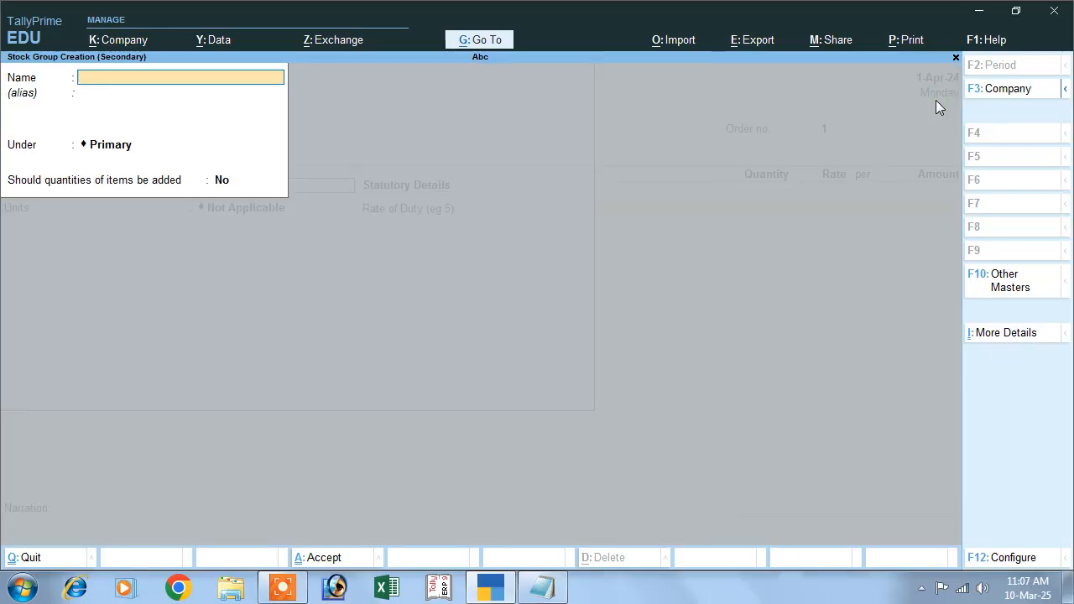
pyautogui.write('Computer')
pyautogui.press('Return')
pyautogui.press('Return')
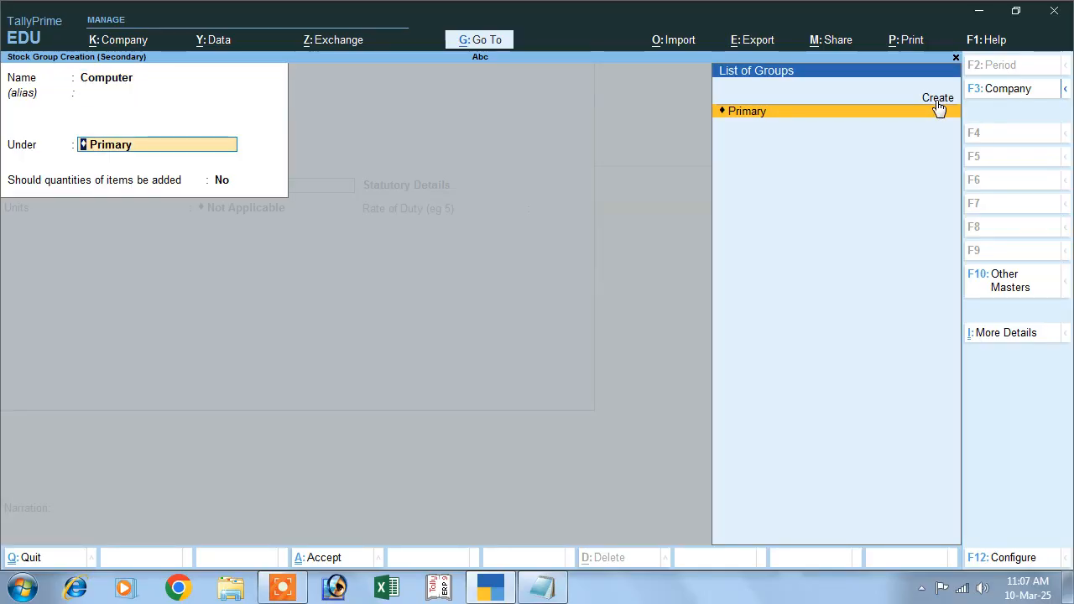
pyautogui.press('Return')
pyautogui.press('Return')
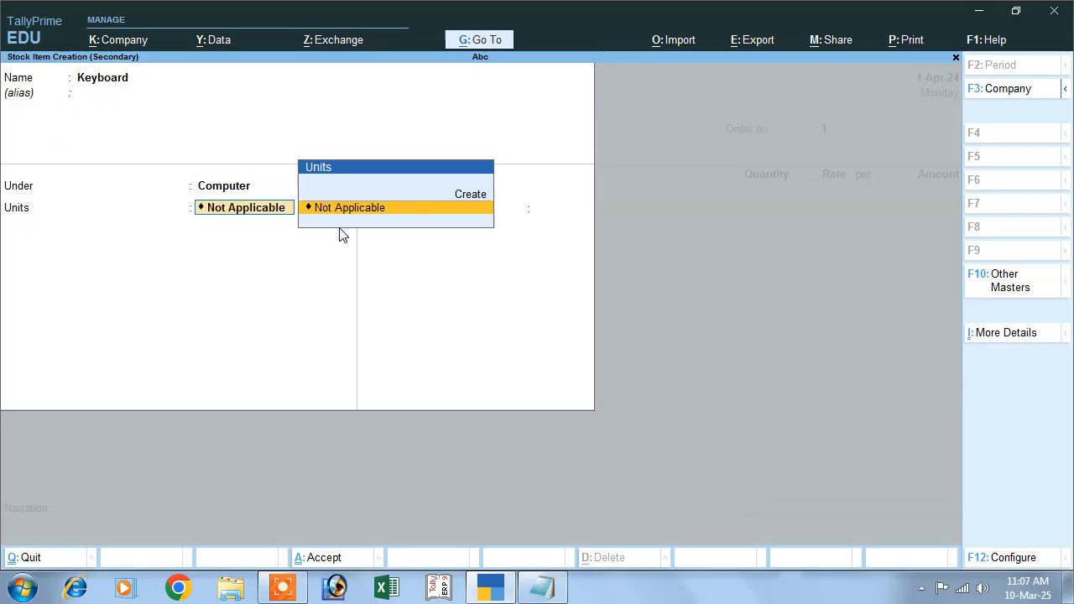
# - Create a simple unit with symbol pcs, formal name Pieces and 0 decimal places, and assign it to the Keyboard item
pyautogui.click(467, 194)
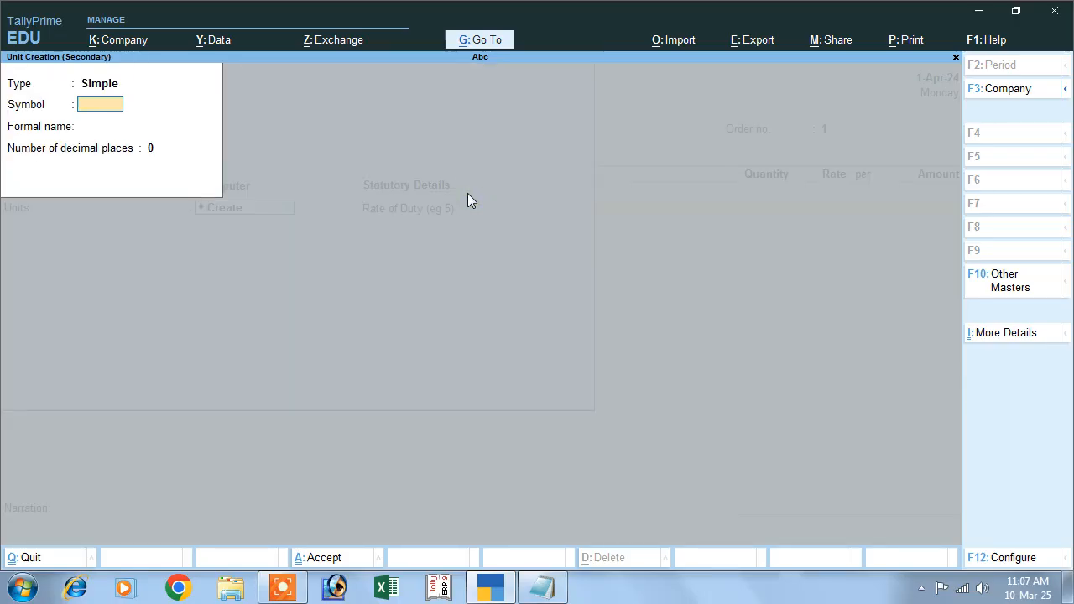
pyautogui.press('Return')
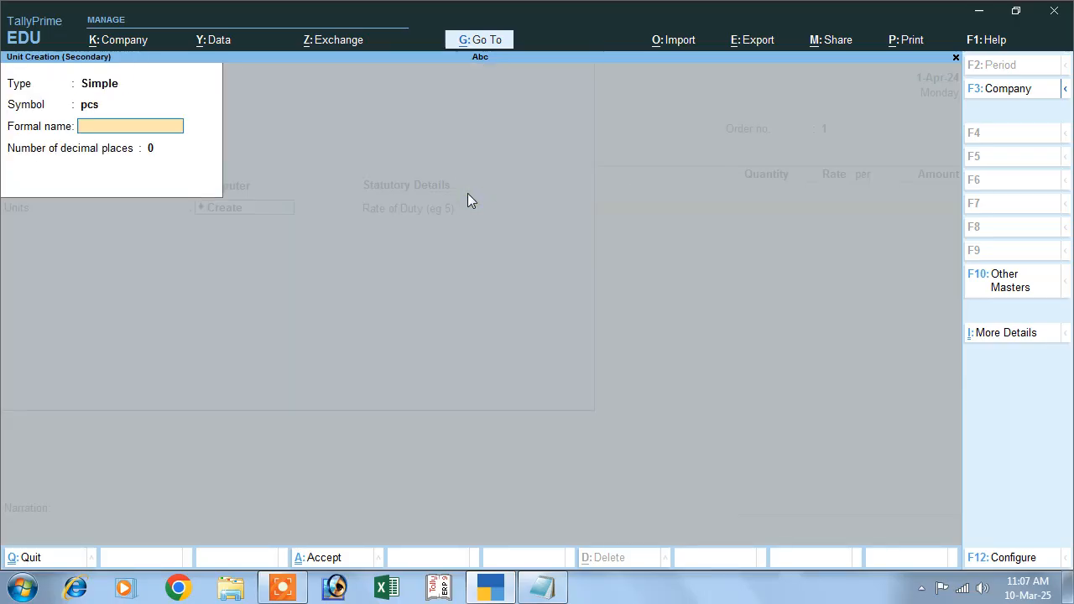
pyautogui.write('Pieces')
pyautogui.press('Return')
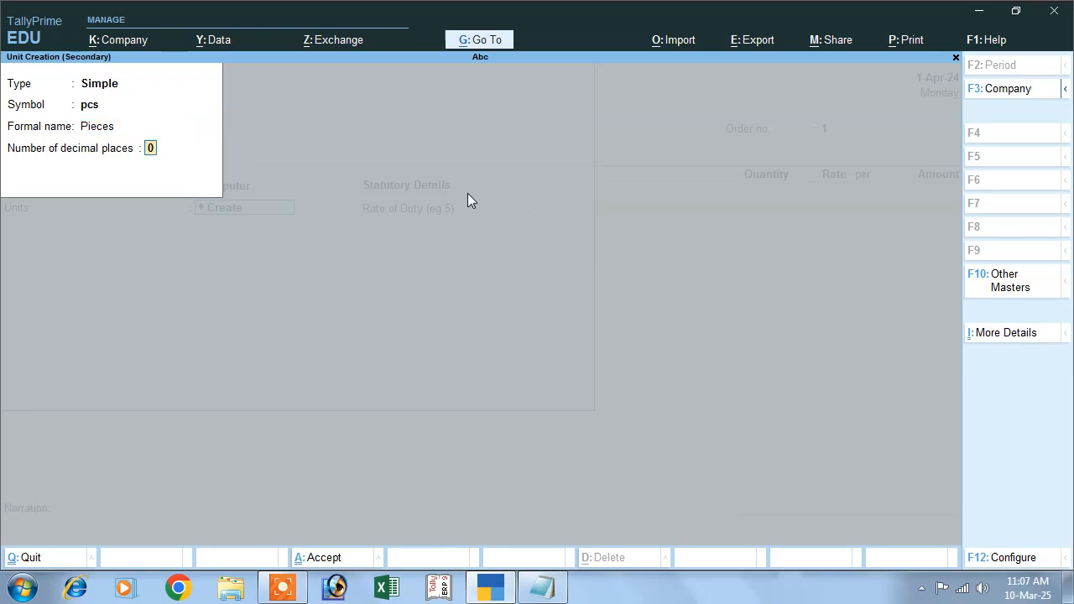
pyautogui.press('Return')
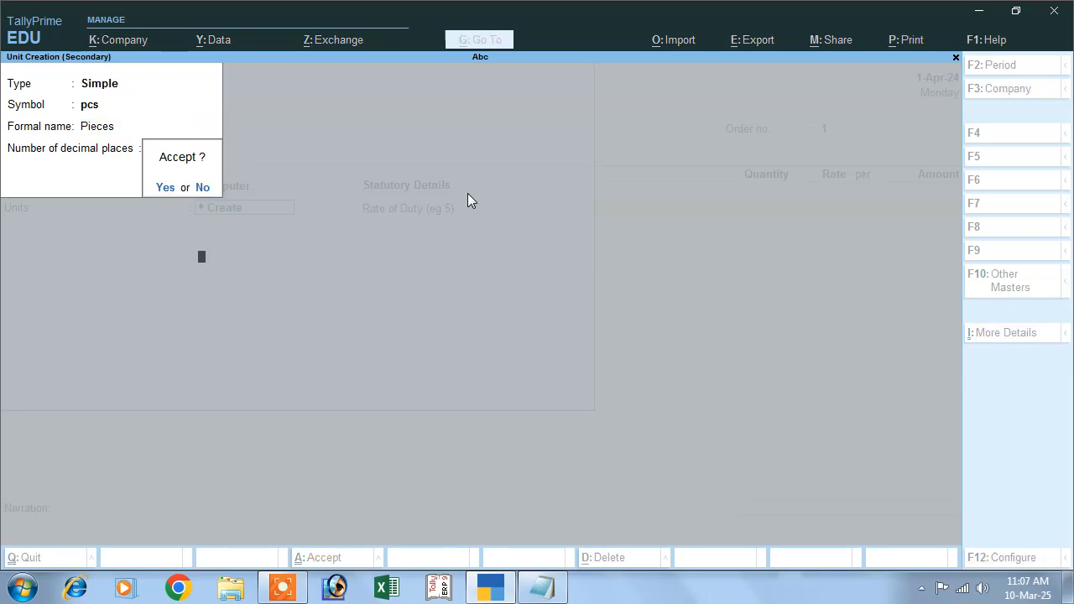
pyautogui.press('Return')
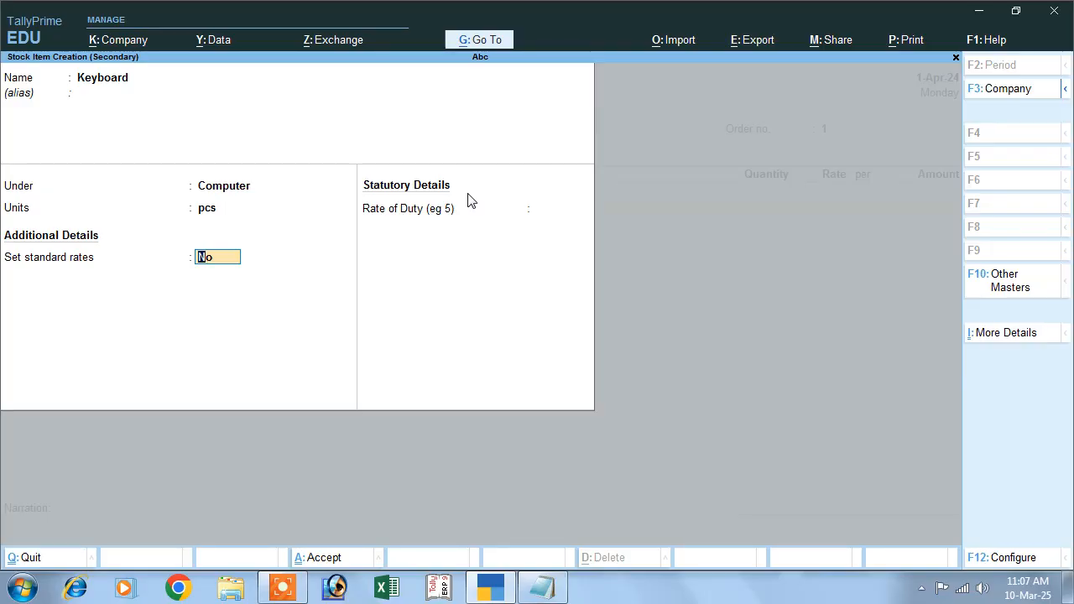
# - Save the Keyboard stock item with standard rates set to No and the rate of duty left blank
pyautogui.press('Return')
pyautogui.press('Return')
pyautogui.press('Return')
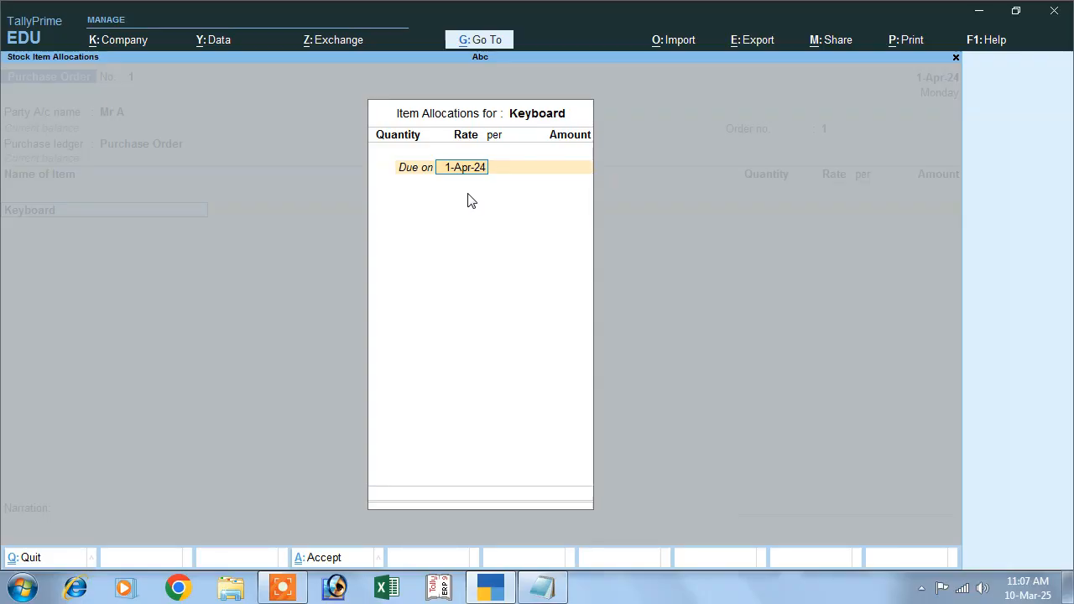
# - Allocate 1,000 pcs of Keyboard at a rate of 500 per pcs, due on 1-Apr-24, in the purchase order
pyautogui.press('Return')
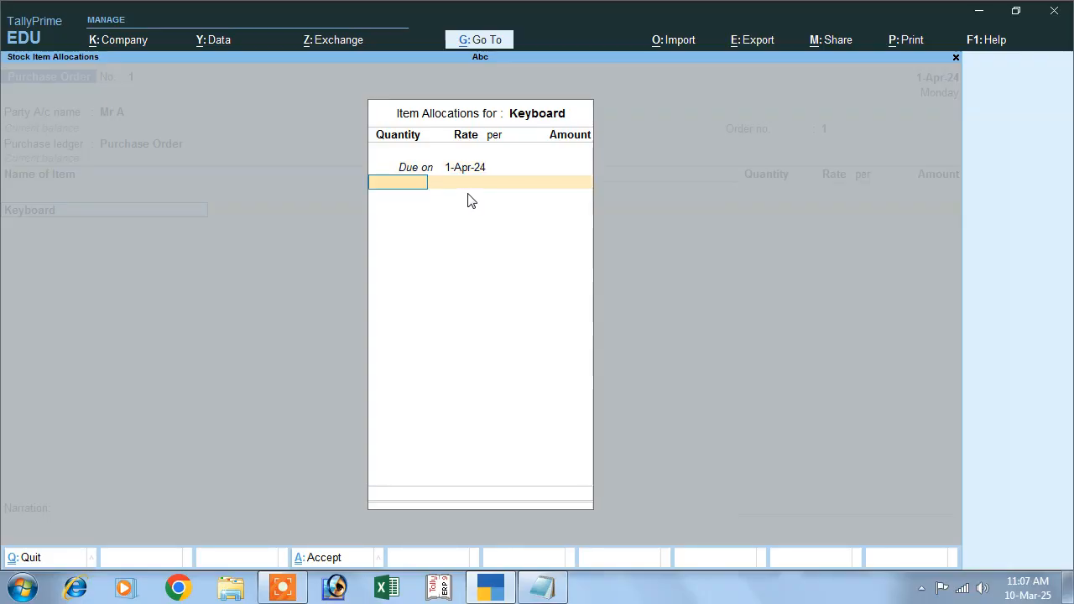
pyautogui.write('1,000')
pyautogui.press('Return')
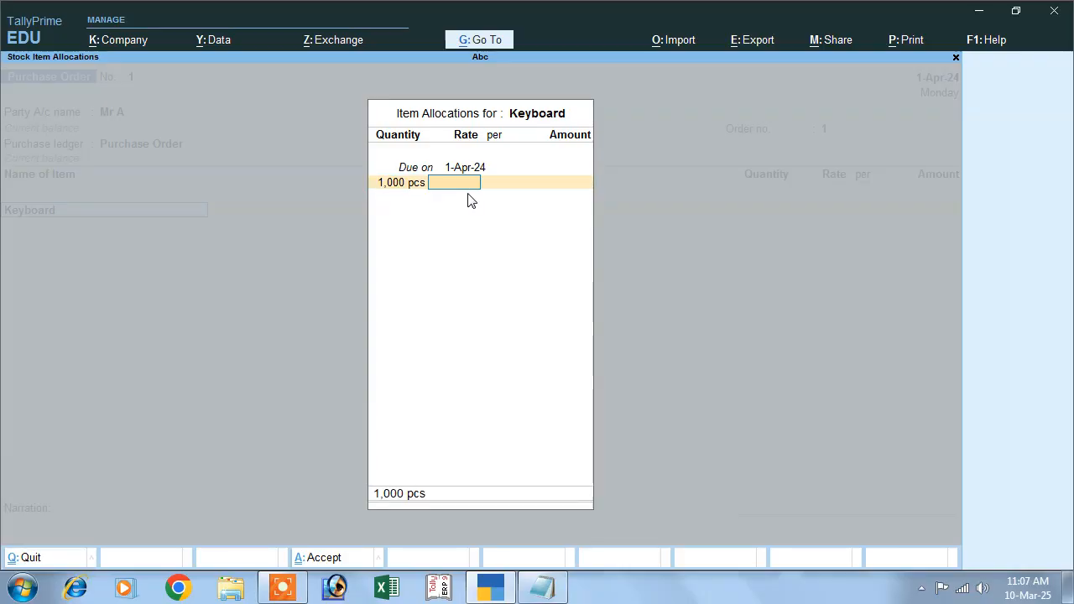
pyautogui.write('500')
pyautogui.press('Return')
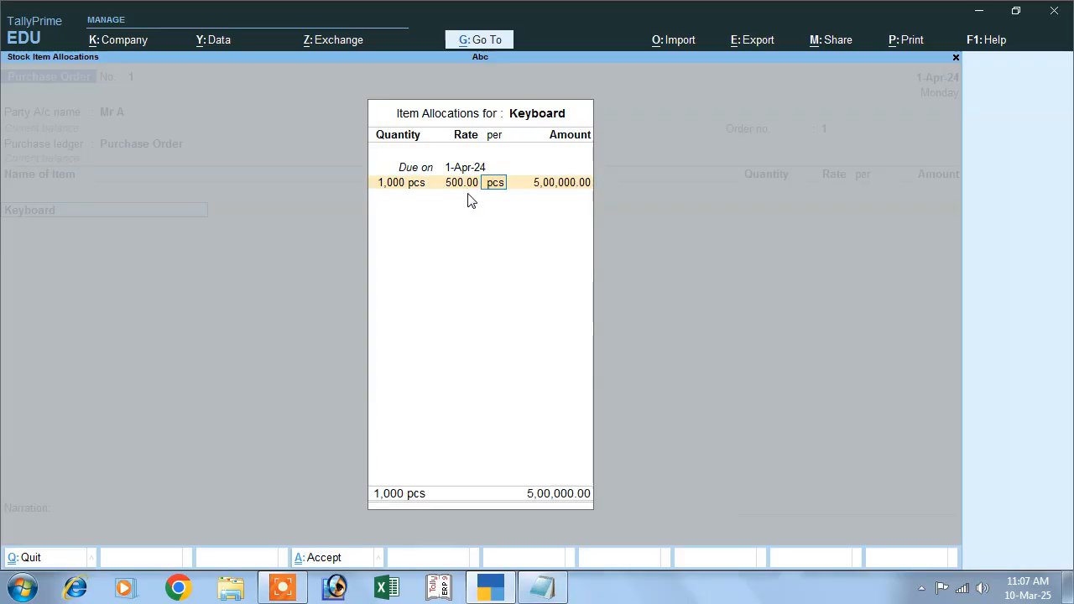
pyautogui.press('Return')
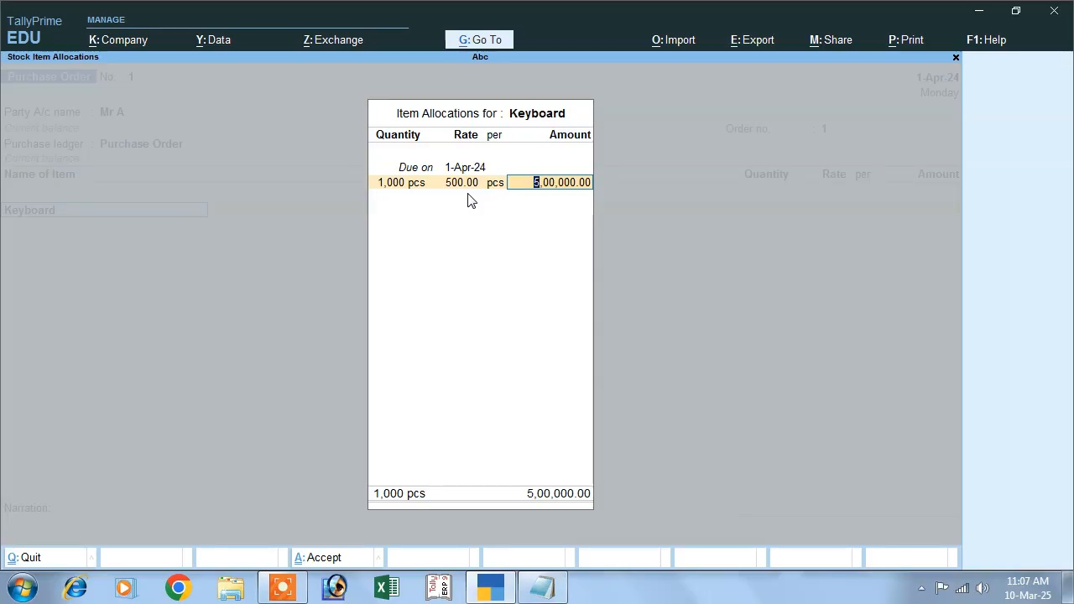
pyautogui.press('Return')
pyautogui.press('Return')
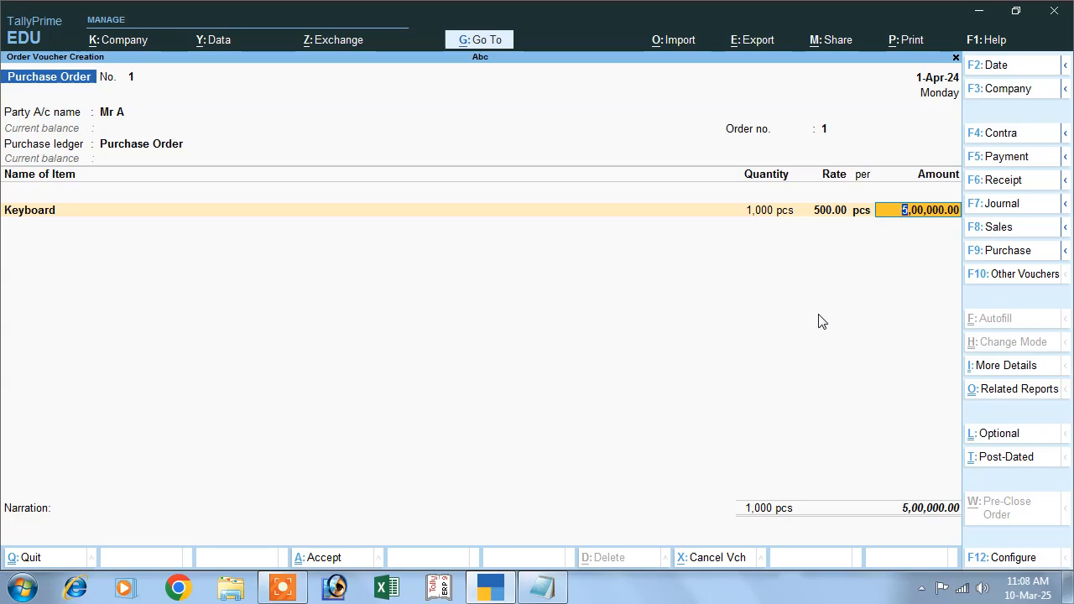
# - End the purchase order's item list after Keyboard and save the voucher with an empty narration
pyautogui.press('Return')
pyautogui.press('Return')
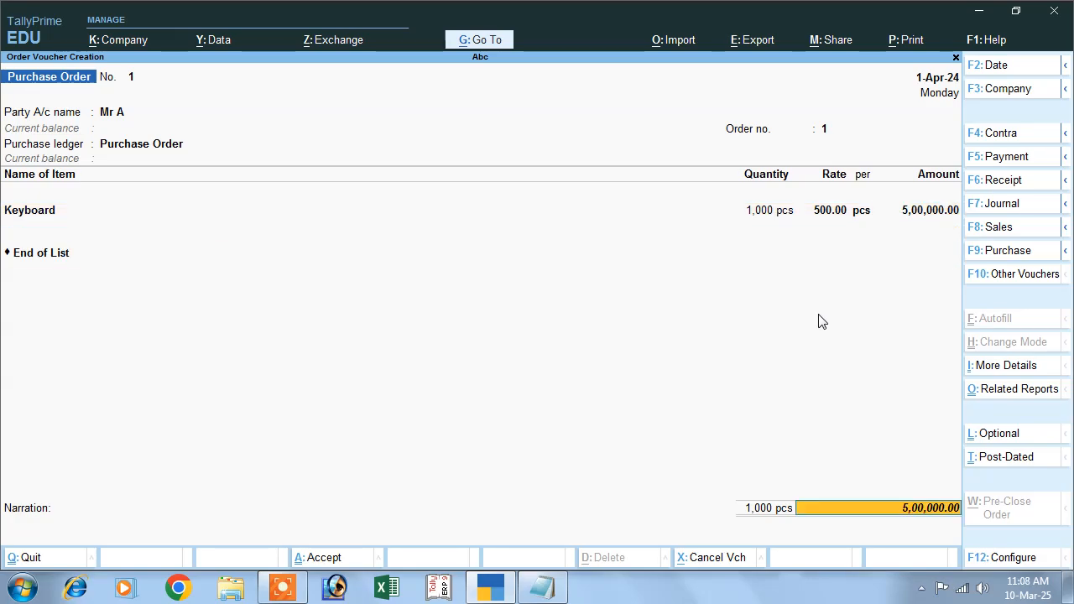
pyautogui.press('Return')
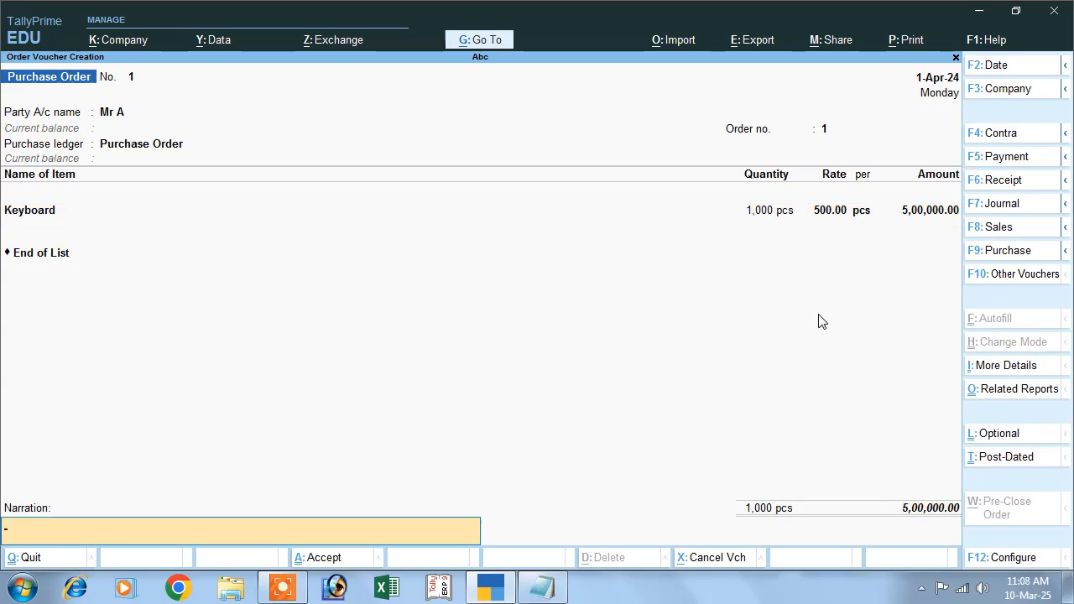
pyautogui.press('Return')
pyautogui.press('Return')
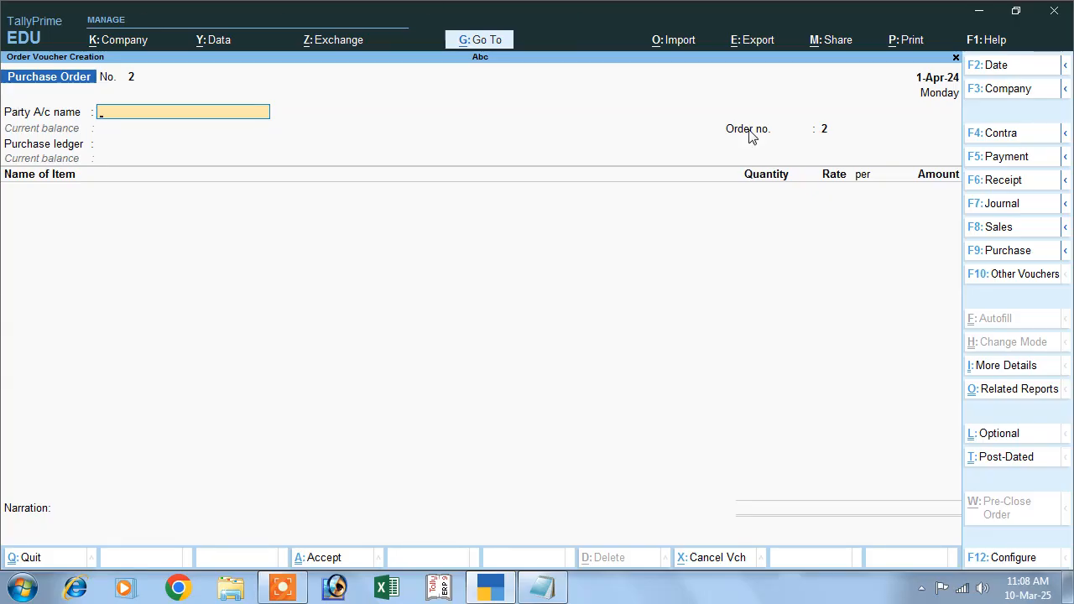
# - Show the inactive voucher types, activate Receipt Note and switch voucher entry to it
pyautogui.click(1010, 286)
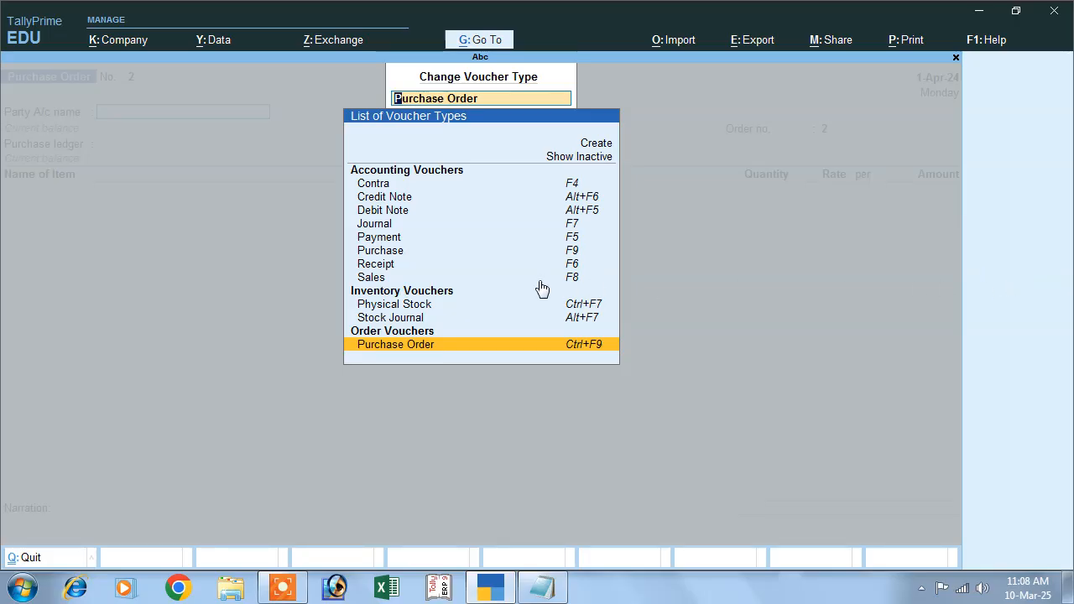
pyautogui.click(563, 158)
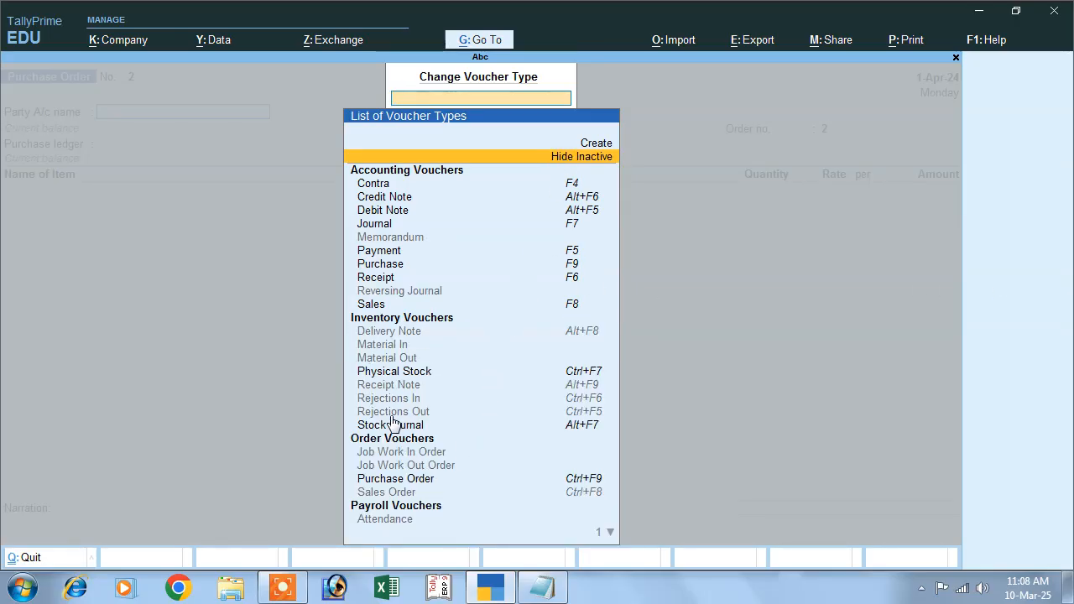
pyautogui.click(363, 386)
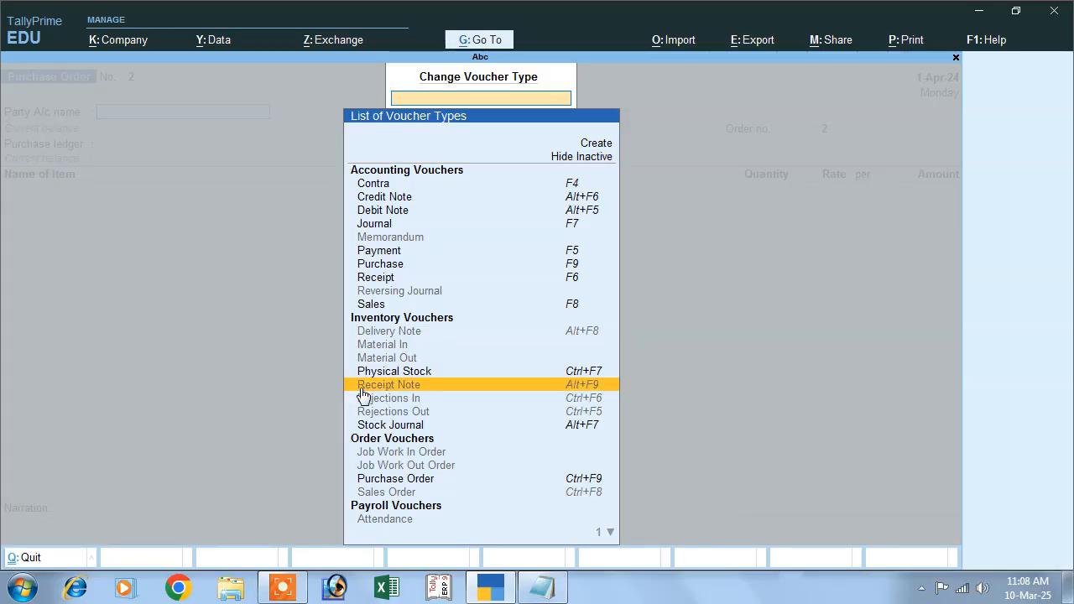
pyautogui.click(574, 387)
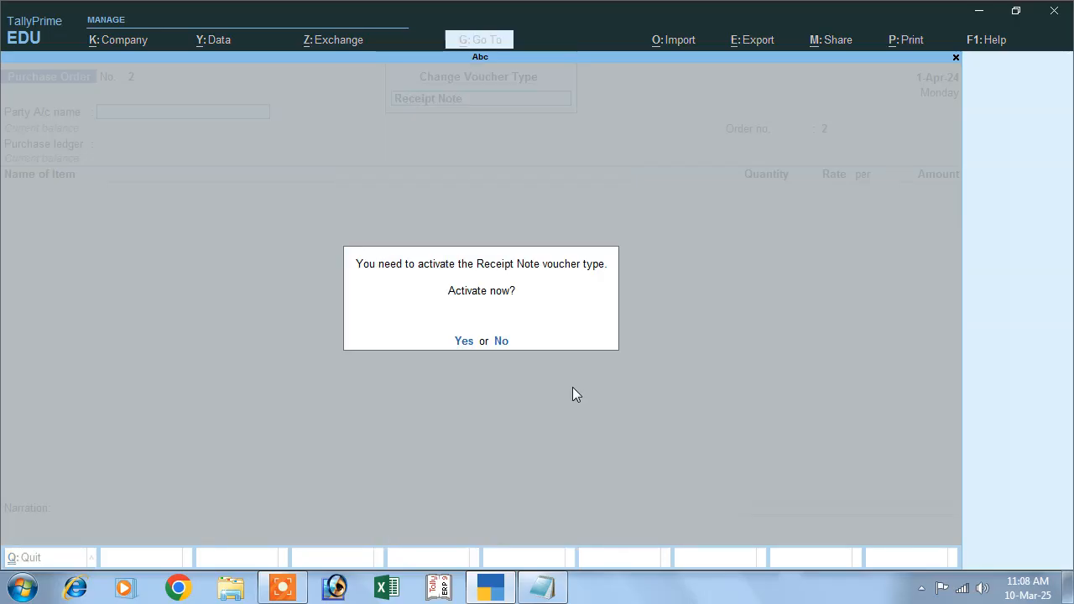
pyautogui.click(463, 341)
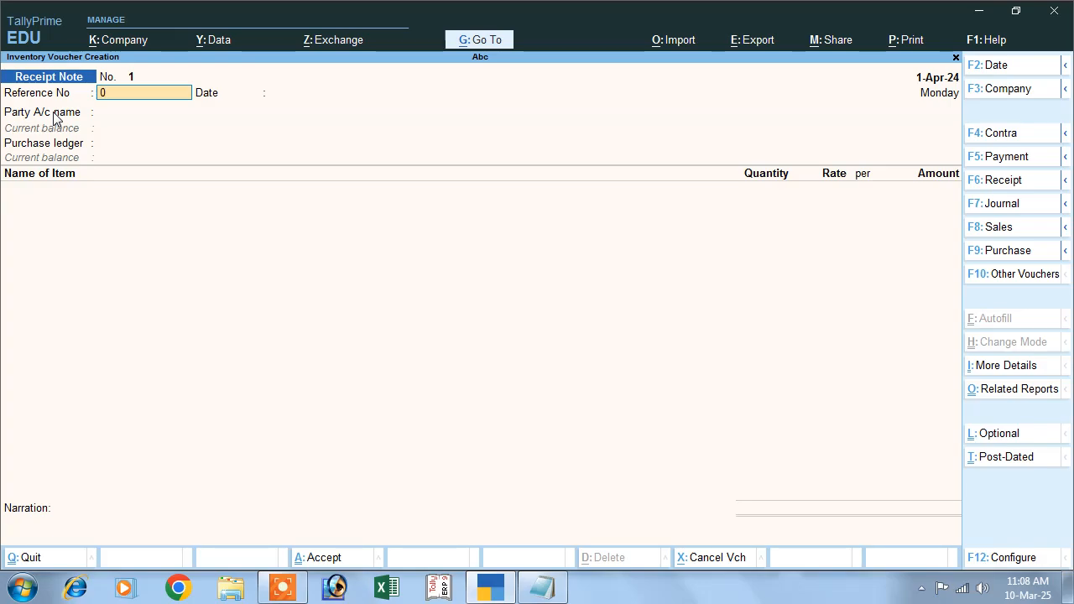
# - Give the receipt note reference number 01 dated 1-Apr-24 and choose the existing supplier as its party account
pyautogui.press('Return')
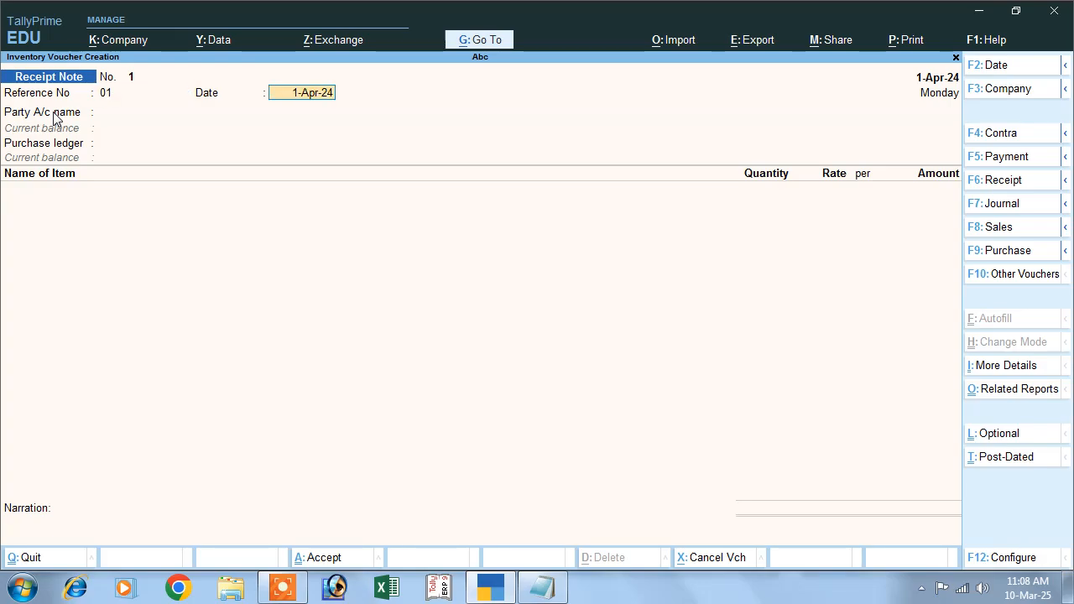
pyautogui.press('Return')
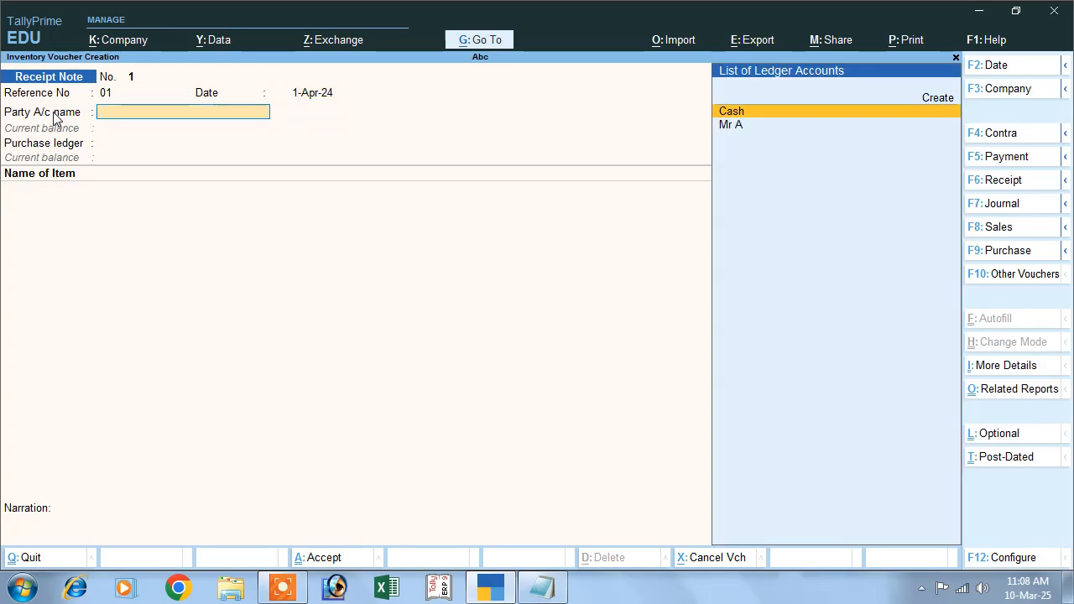
pyautogui.press('Down')
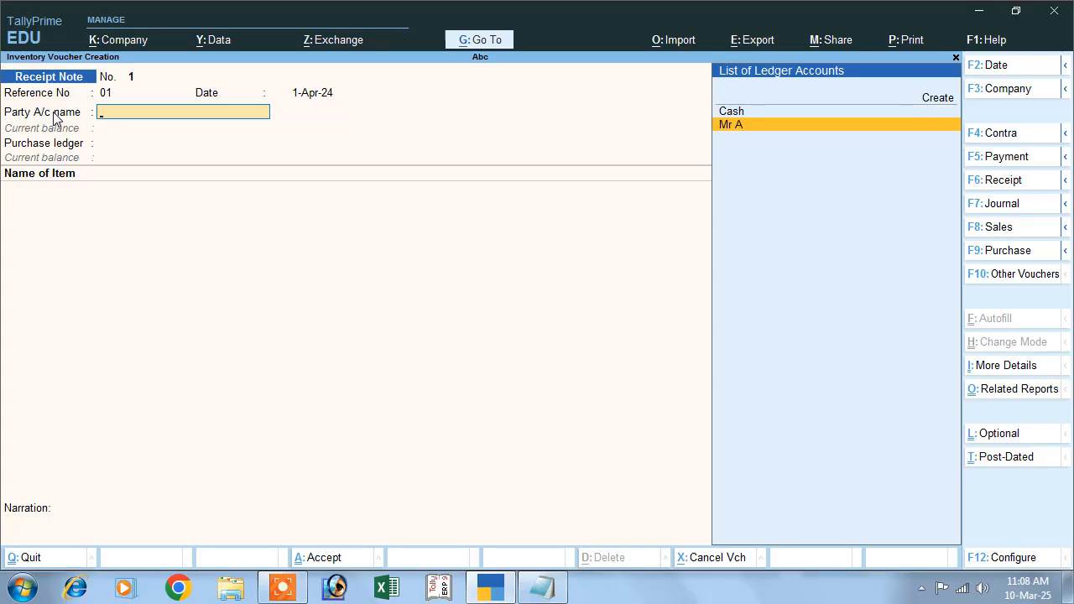
pyautogui.press('Return')
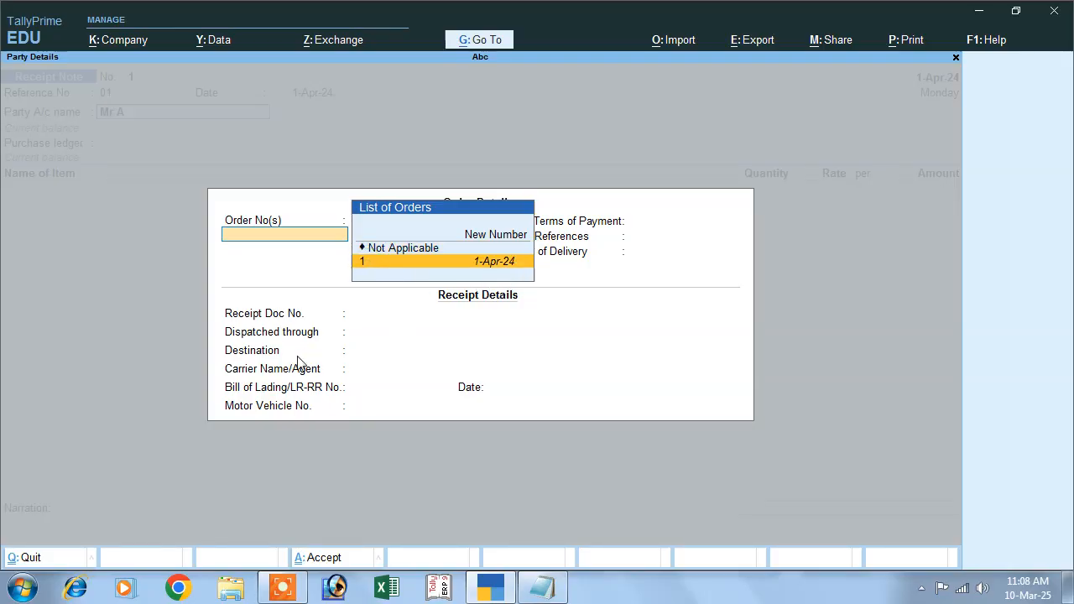
# - Link the receipt note to purchase order 1 dated 1-Apr-24, leaving payment terms, delivery terms and receipt details blank
pyautogui.press('Return')
pyautogui.press('Return')
pyautogui.press('Return')
pyautogui.press('Return')
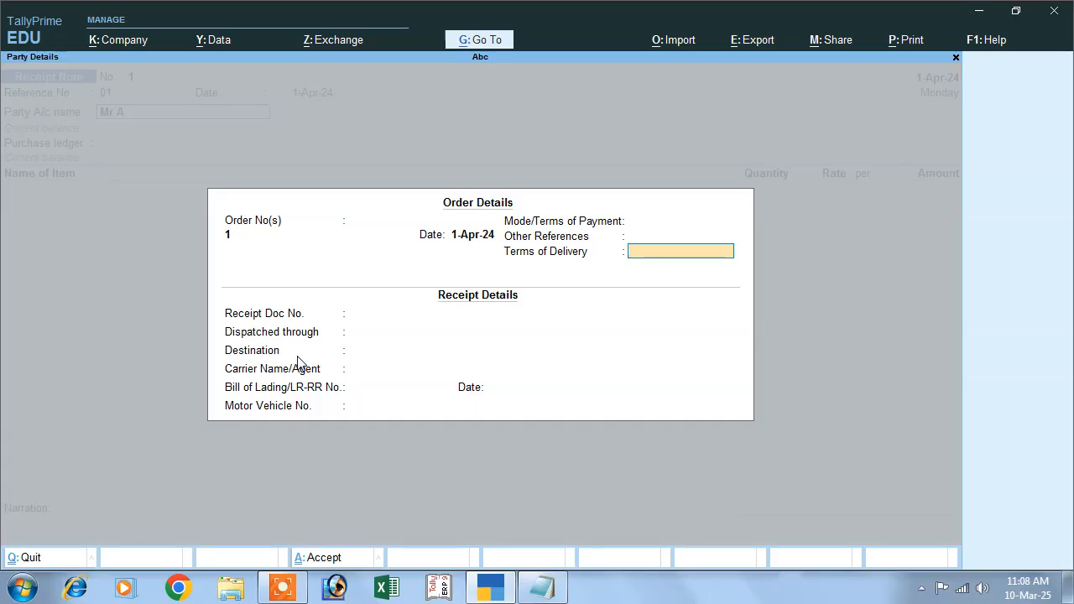
pyautogui.press('Return')
pyautogui.press('Return')
pyautogui.press('Return')
pyautogui.press('Return')
pyautogui.press('Return')
pyautogui.press('Return')
pyautogui.press('Return')
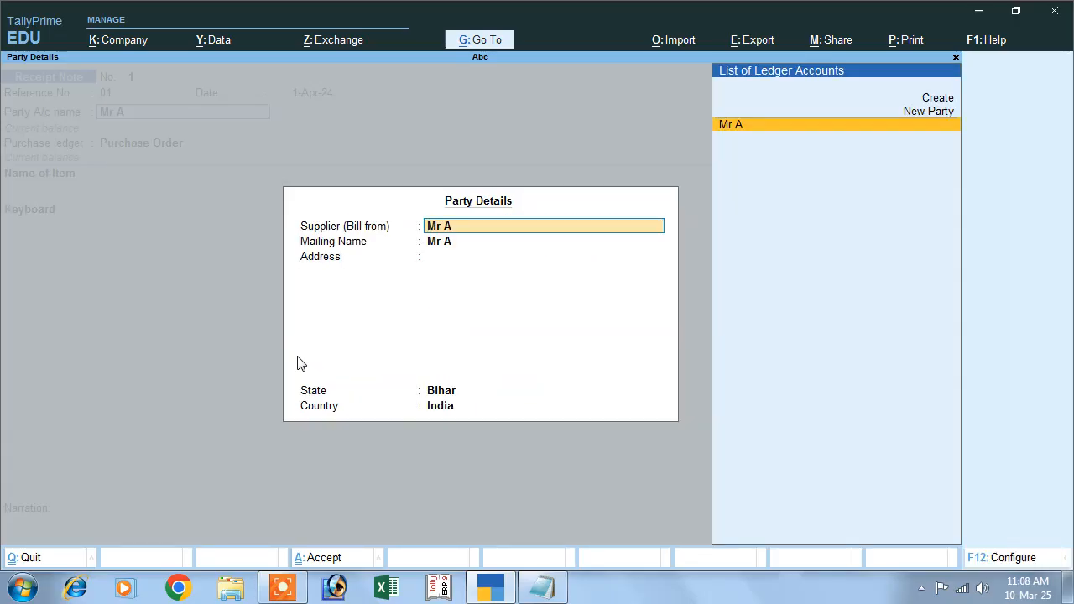
# - Accept the supplier's party details and keep Purchase Order as the receipt note's purchase ledger
pyautogui.press('Return')
pyautogui.press('Return')
pyautogui.press('Return')
pyautogui.press('Return')
pyautogui.press('Return')
pyautogui.press('Return')
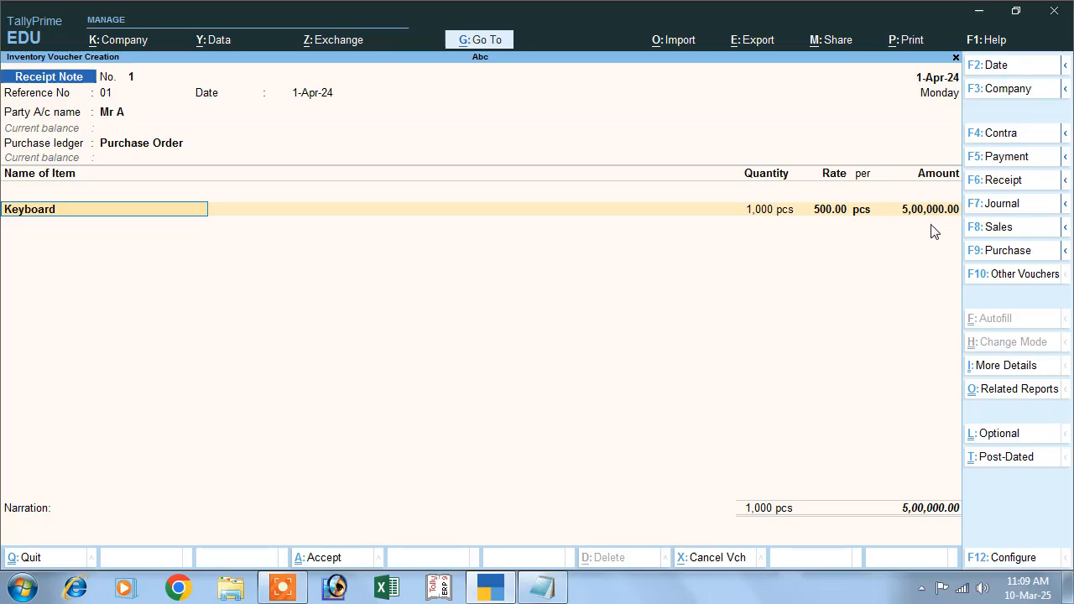
# - Accept the Keyboard allocation of 1,000 pcs at 500 with tracking number 01 against order 1, and save the receipt note without narration
pyautogui.press('Return')
pyautogui.press('Return')
pyautogui.press('Return')
pyautogui.press('Return')
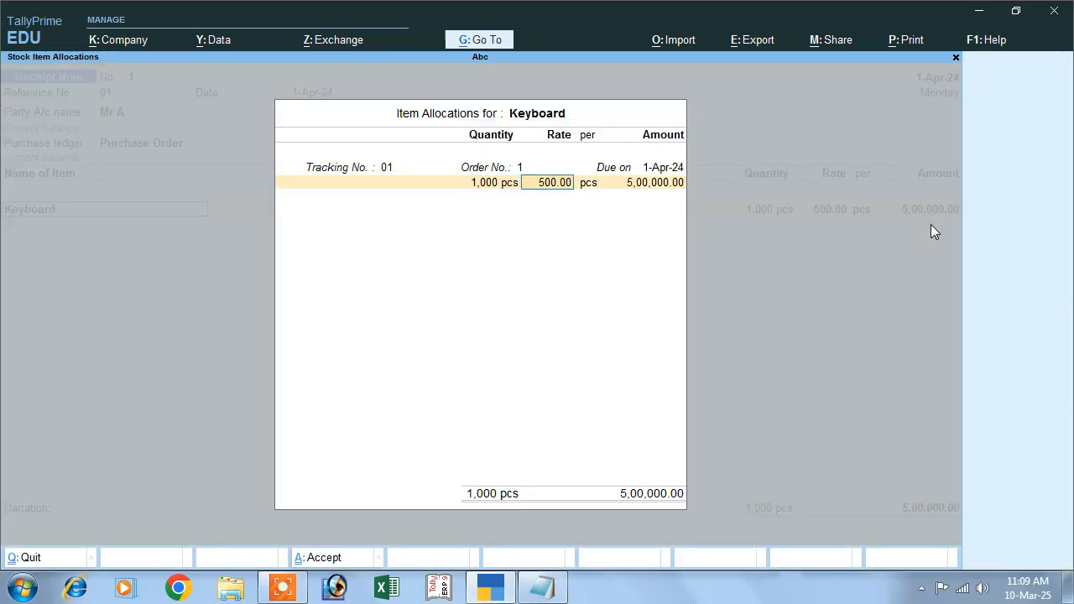
pyautogui.press('Return')
pyautogui.press('Return')
pyautogui.press('Return')
pyautogui.press('Return')
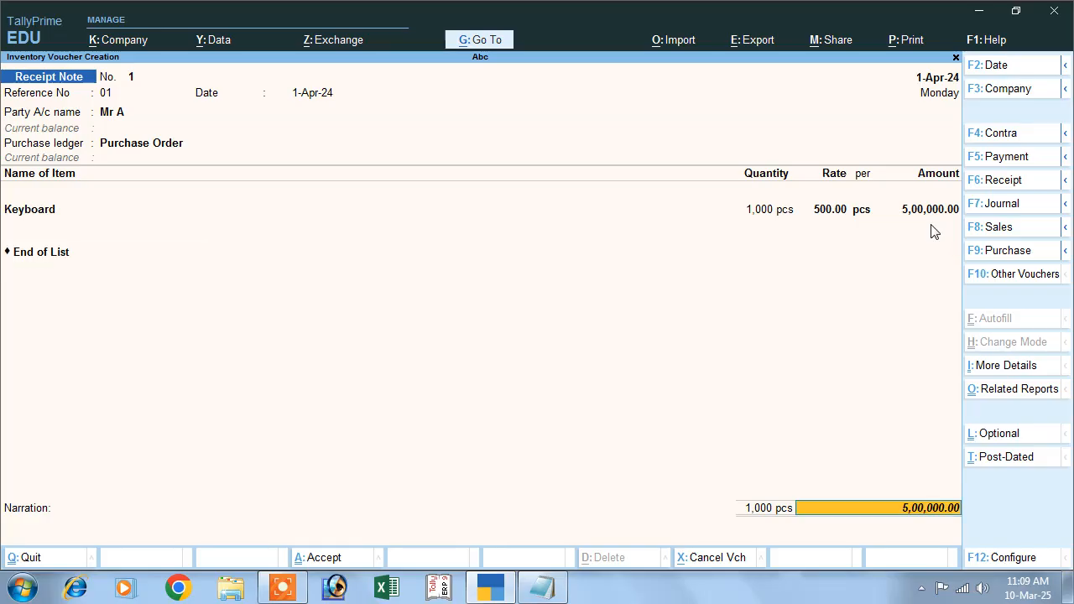
pyautogui.press('Return')
pyautogui.press('Return')
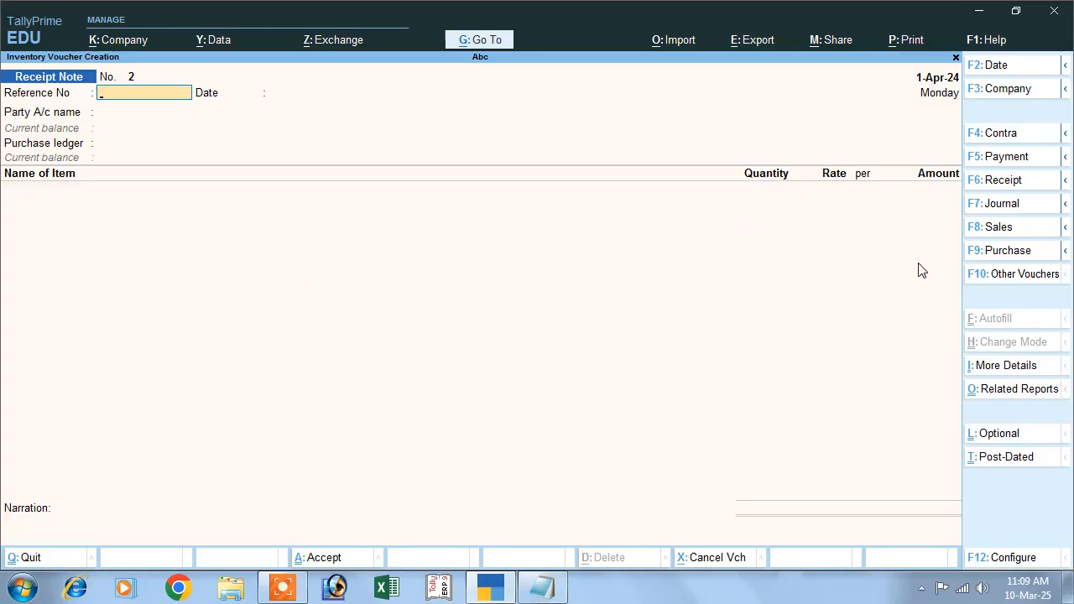
# - Show the inactive voucher types, activate Rejections Out and switch voucher entry to it
pyautogui.click(996, 275)
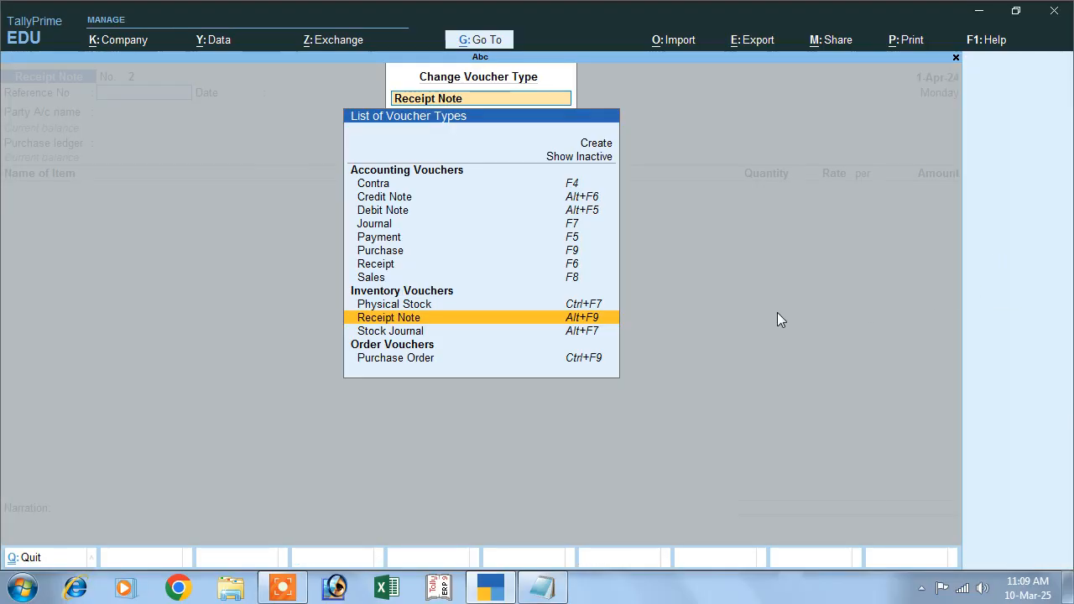
pyautogui.click(567, 158)
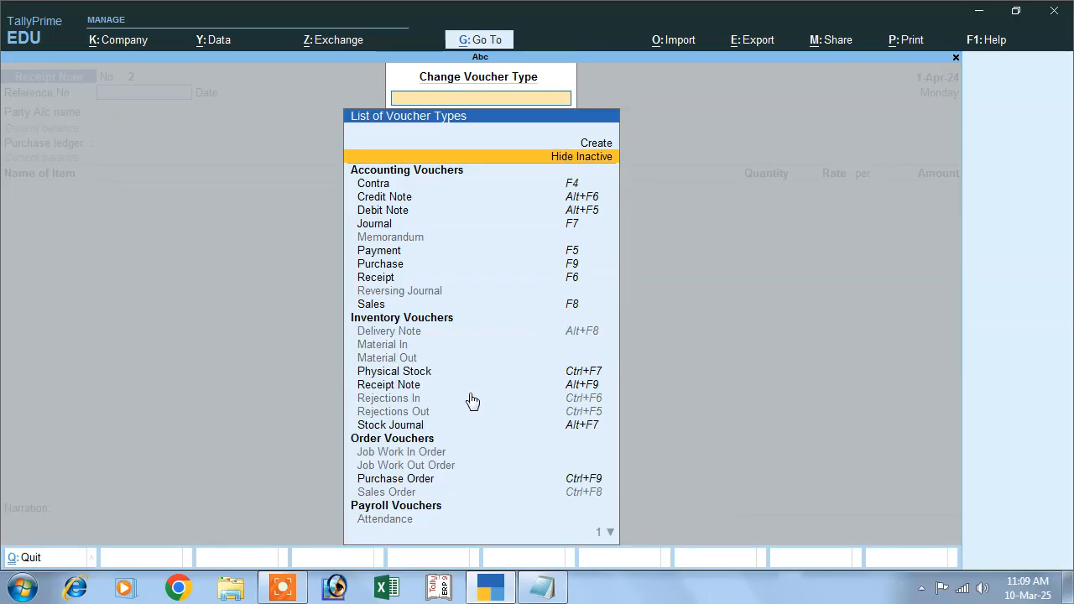
pyautogui.click(417, 414)
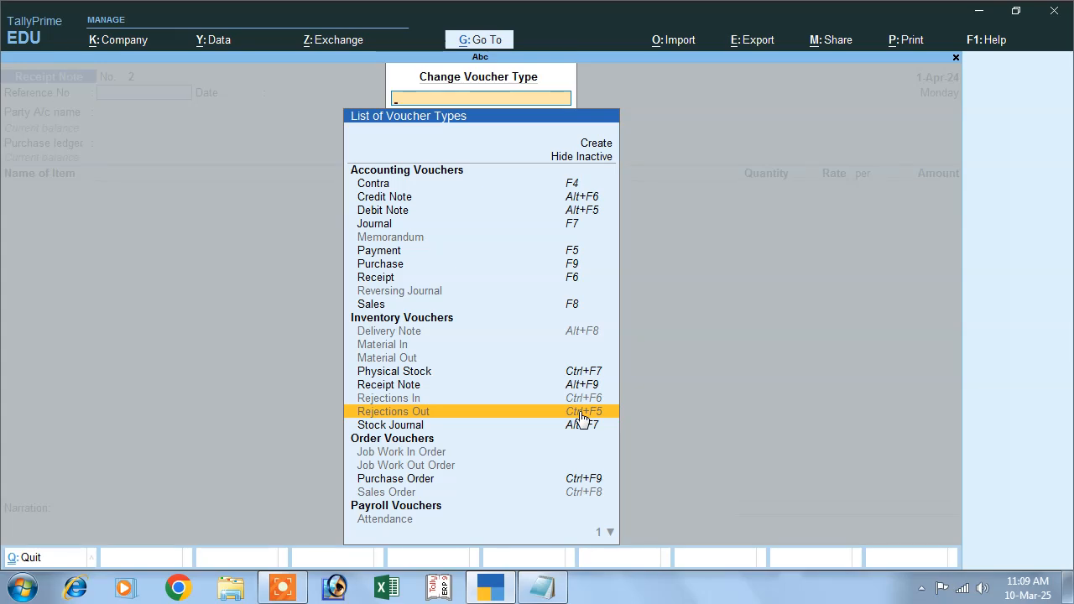
pyautogui.click(413, 413)
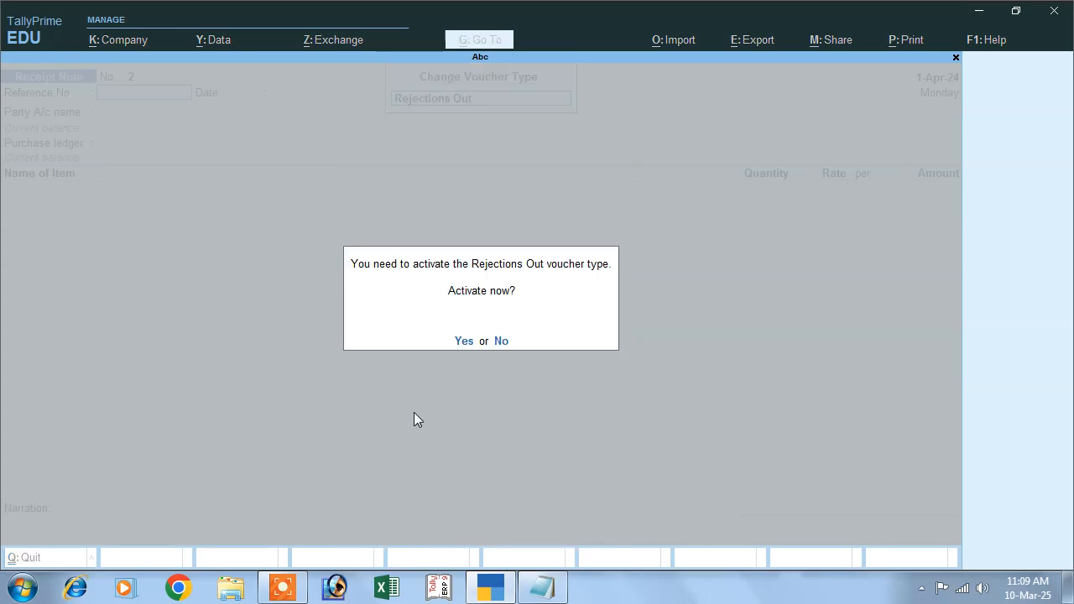
pyautogui.click(466, 341)
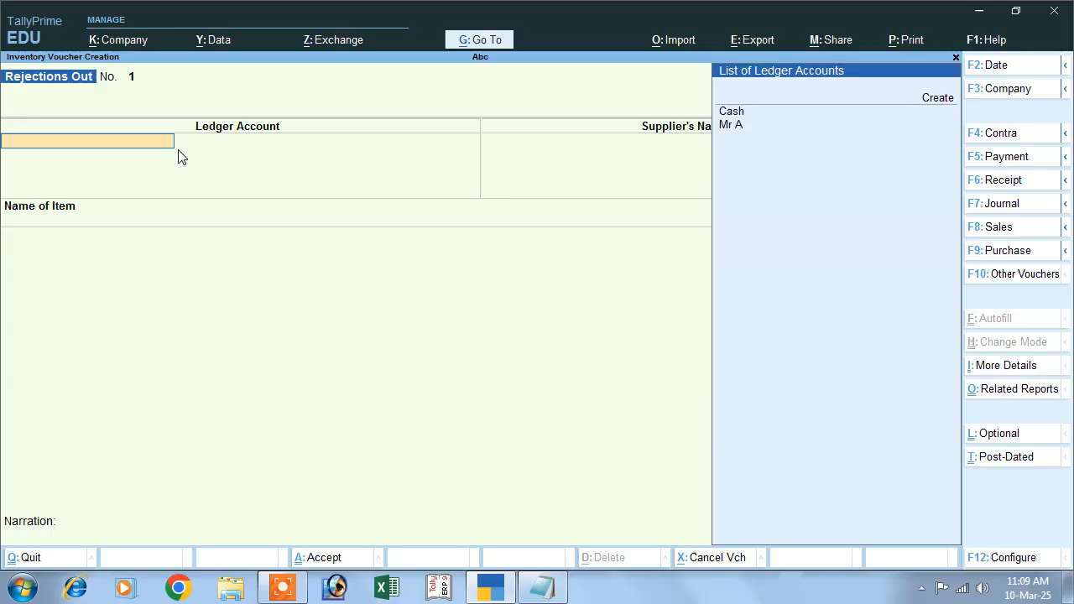
# - Choose the supplier's ledger and accept the supplier's name on the Rejections Out voucher, and pick Keyboard as the returned item
pyautogui.press('Down')
pyautogui.press('Down')
pyautogui.press('Down')
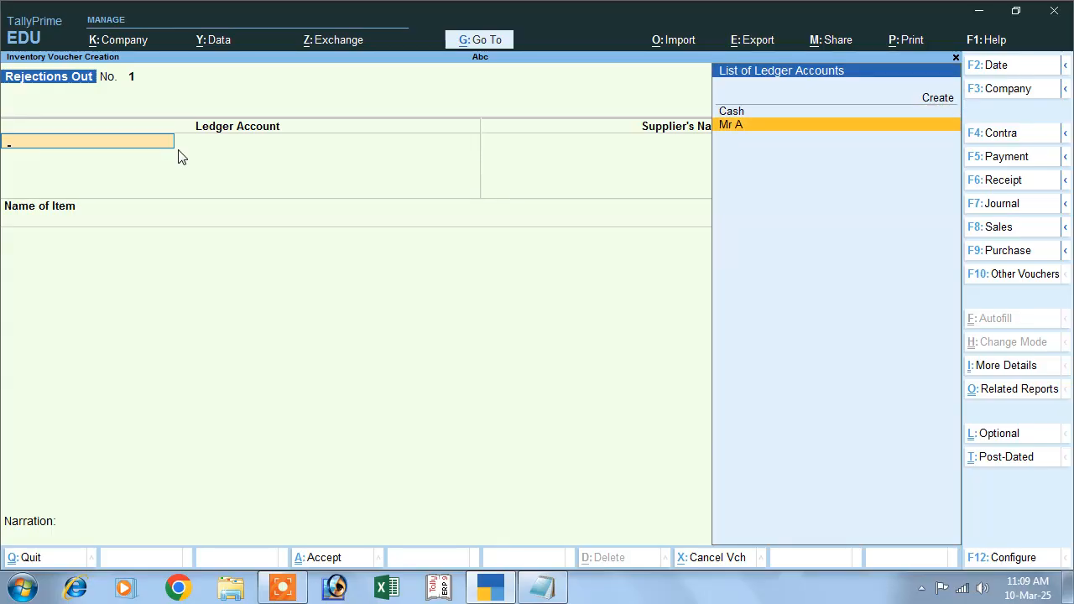
pyautogui.press('Return')
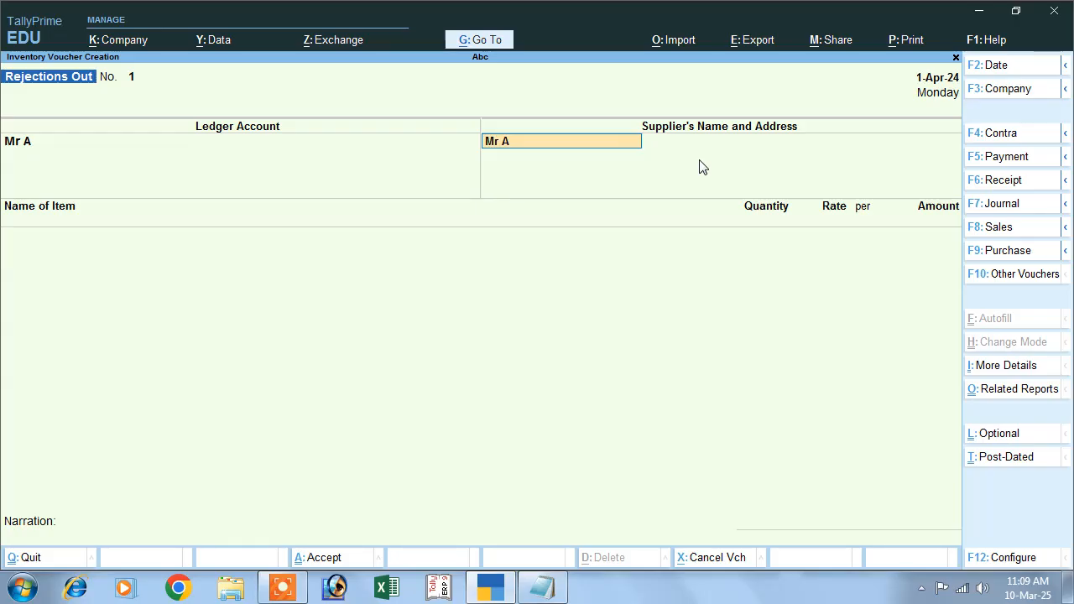
pyautogui.press('Return')
pyautogui.press('Return')
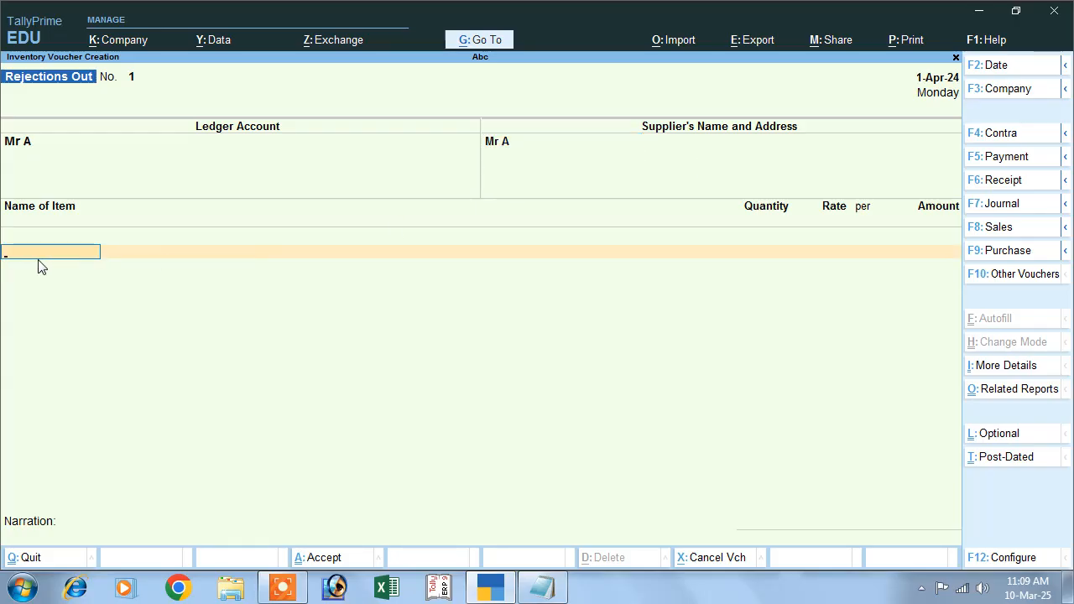
pyautogui.write('K')
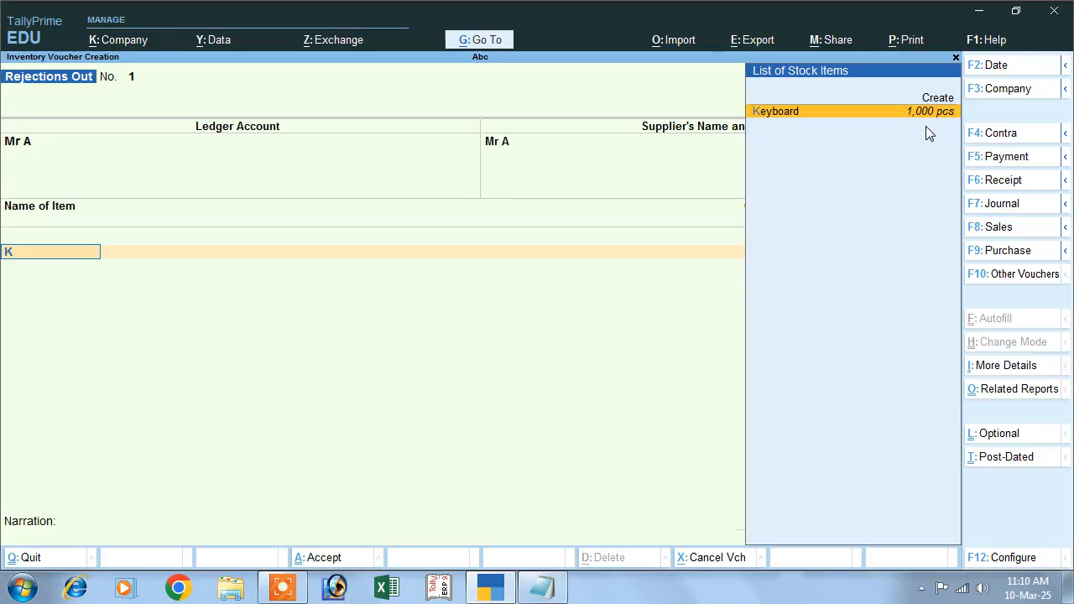
pyautogui.press('Return')
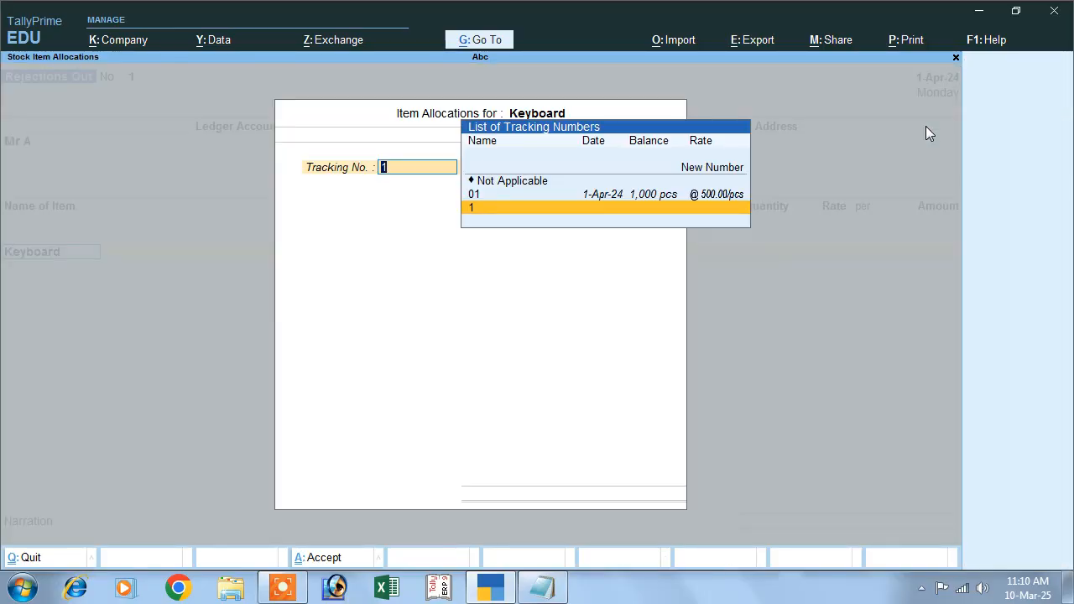
pyautogui.press('Return')
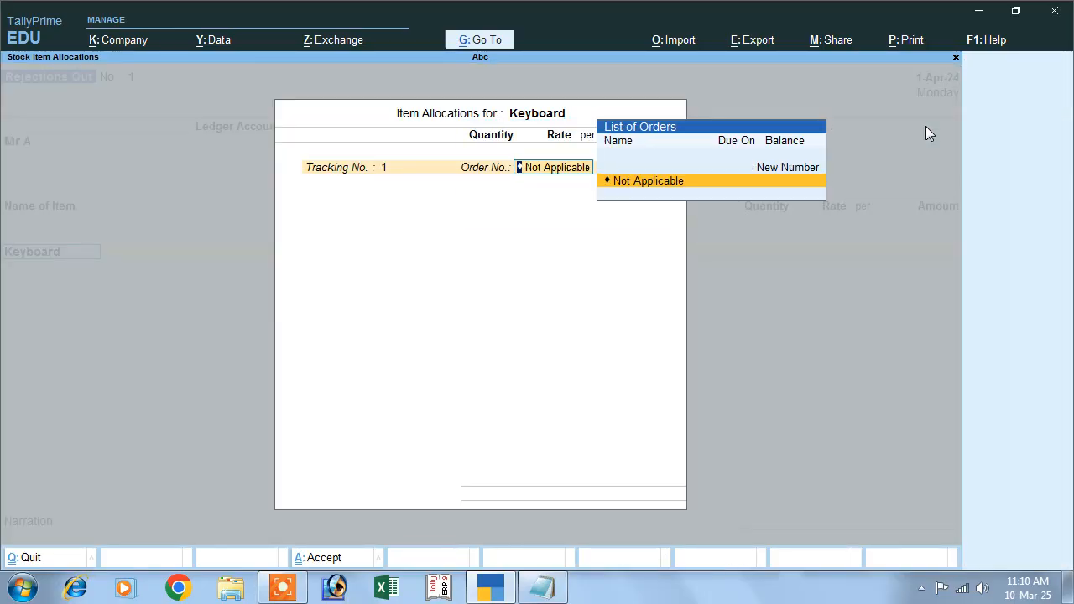
pyautogui.press('Return')
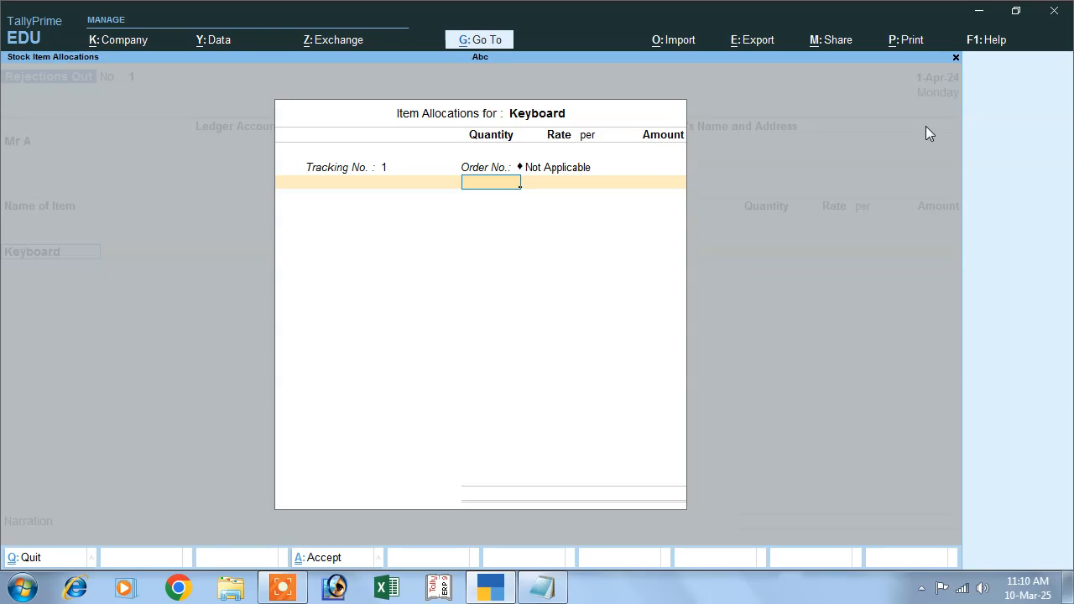
pyautogui.press('BackSpace')
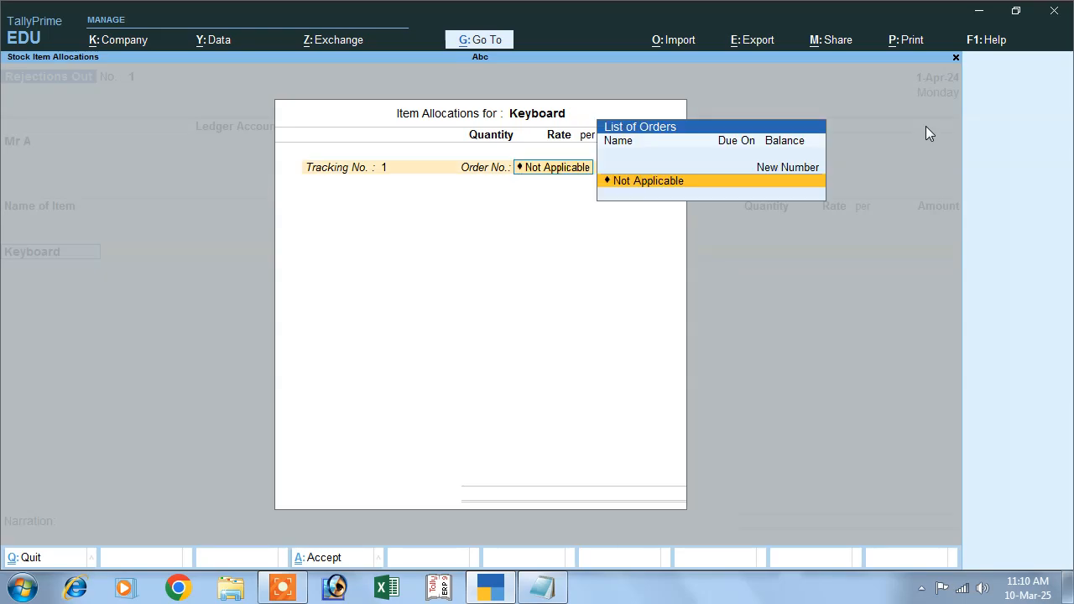
pyautogui.press('BackSpace')
# - Allocate 100 pcs of Keyboard at 500 to tracking number 01 under order 1, and save the Rejections Out voucher without narration
pyautogui.press('Up')
pyautogui.press('Return')
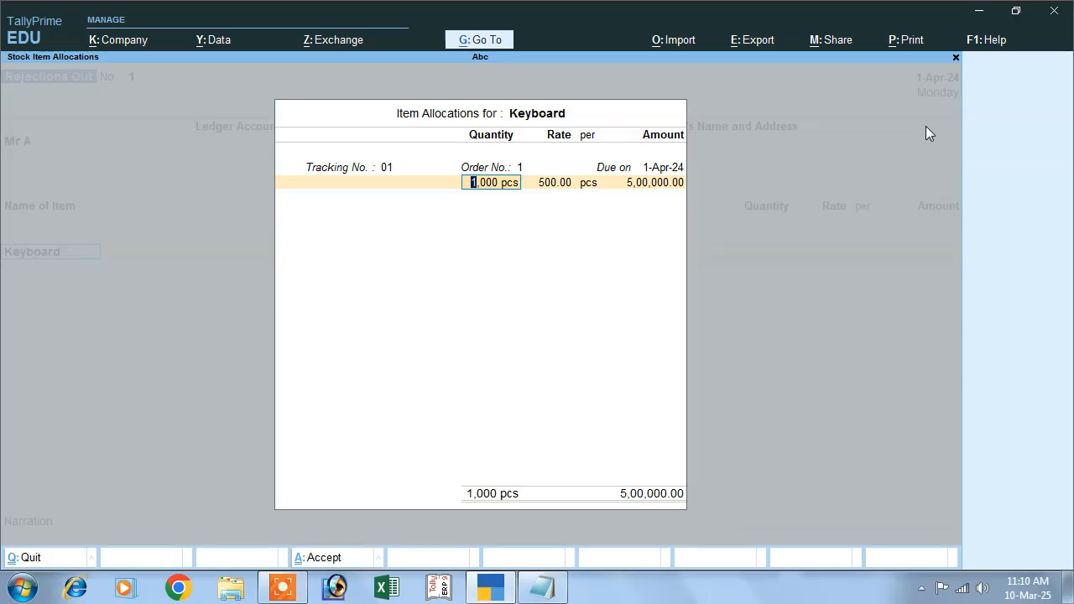
pyautogui.write('100')
pyautogui.press('Return')
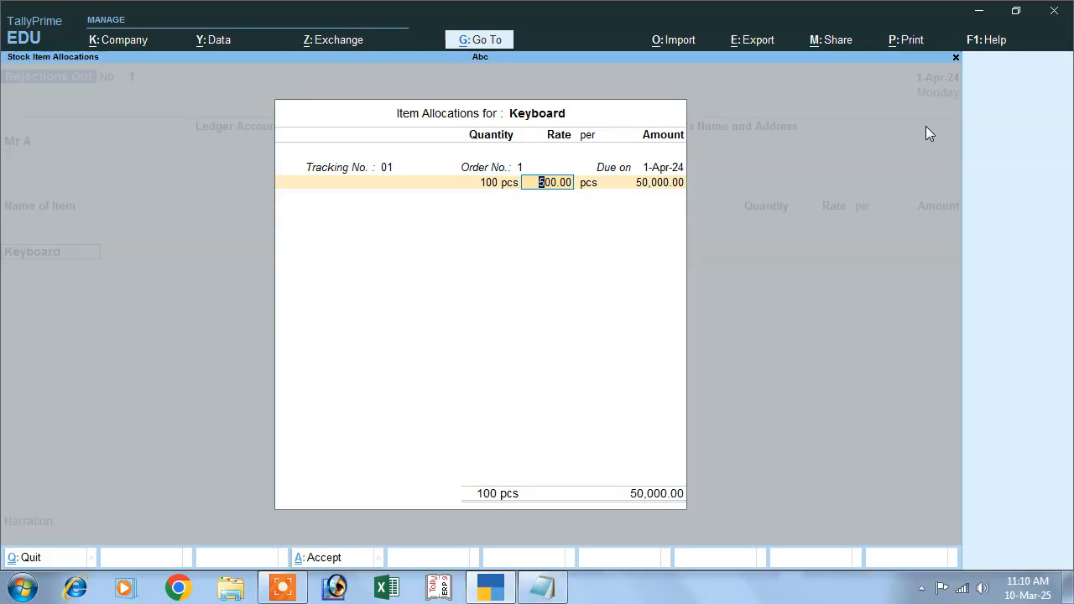
pyautogui.press('Return')
pyautogui.press('Return')
pyautogui.press('Return')
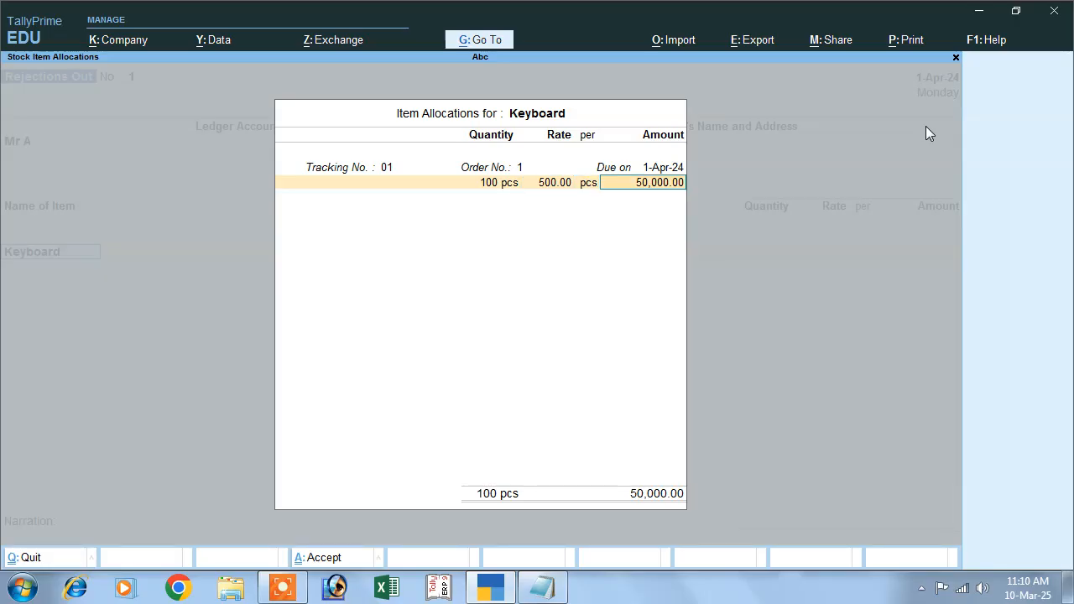
pyautogui.press('Return')
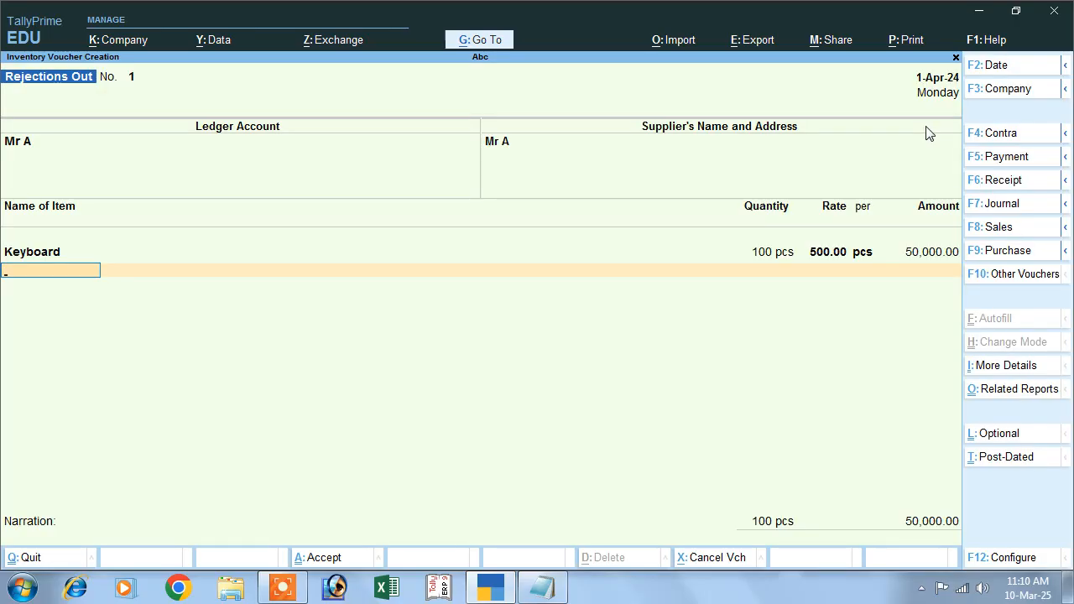
pyautogui.press('Return')
pyautogui.press('Return')
pyautogui.press('Return')
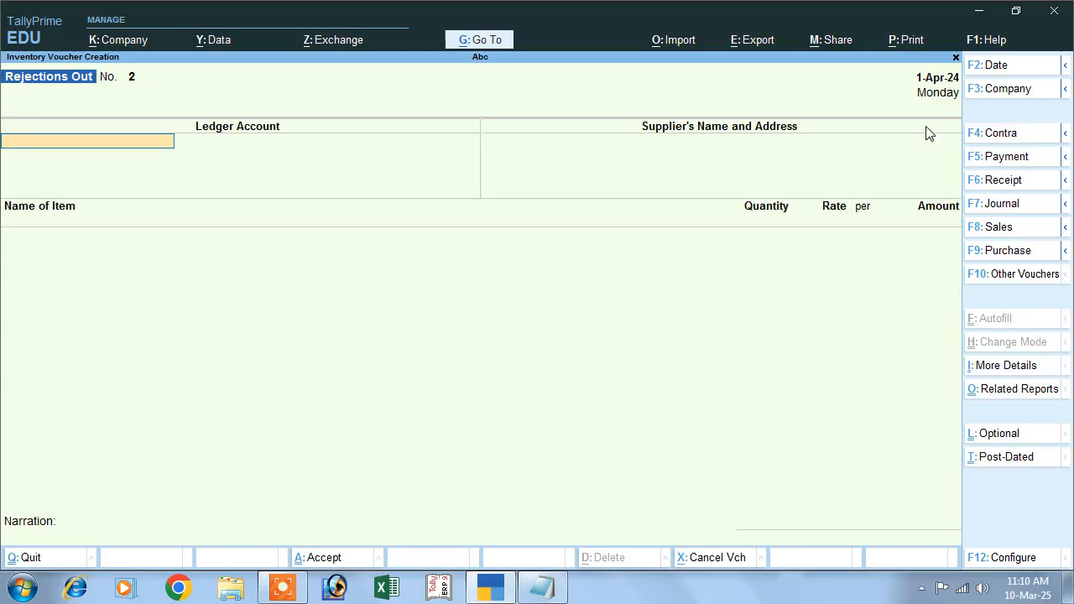
# - Start a Purchase voucher with supplier invoice number 1 dated 1-Apr-24 and the supplier as the party account
pyautogui.click(1006, 250)
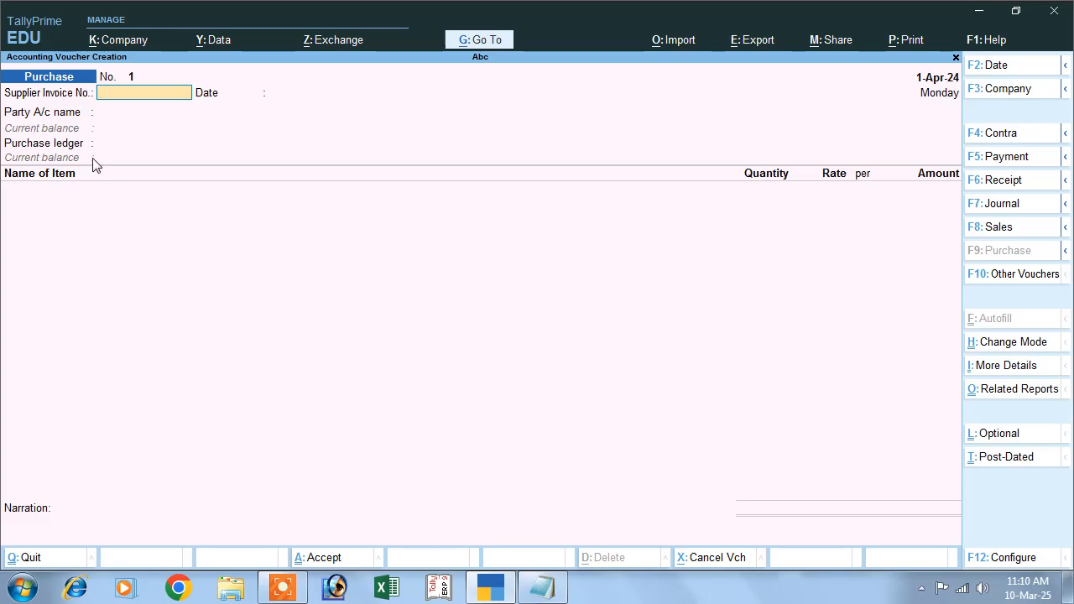
pyautogui.press('Return')
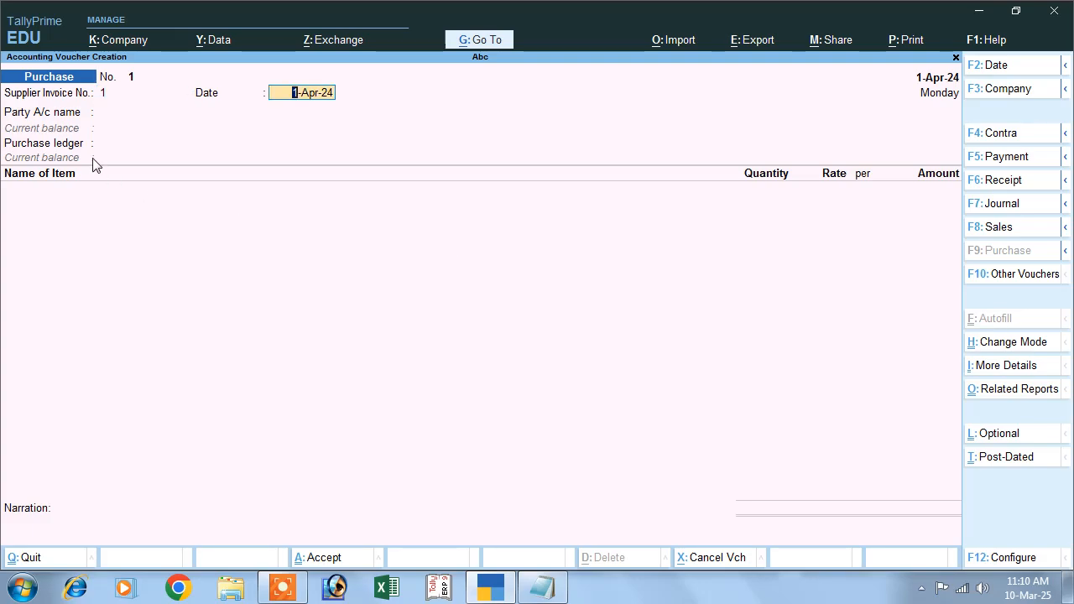
pyautogui.press('Return')
pyautogui.press('Down')
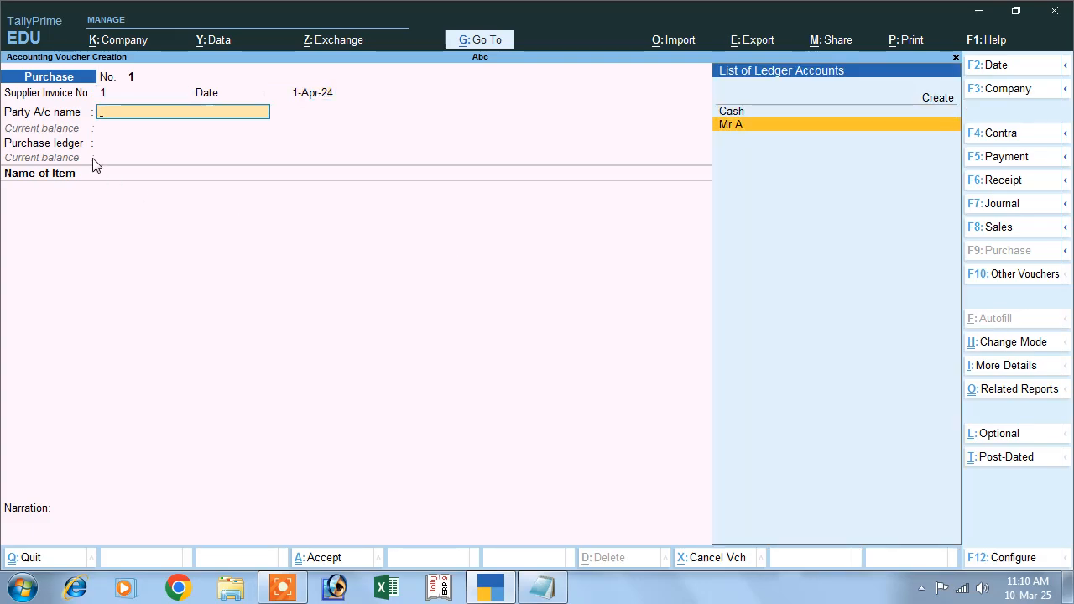
pyautogui.press('Return')
# - Link the purchase to receipt note 01 dated 1-Apr-24, leaving the document, dispatch, carrier and vehicle details blank
pyautogui.press('Down')
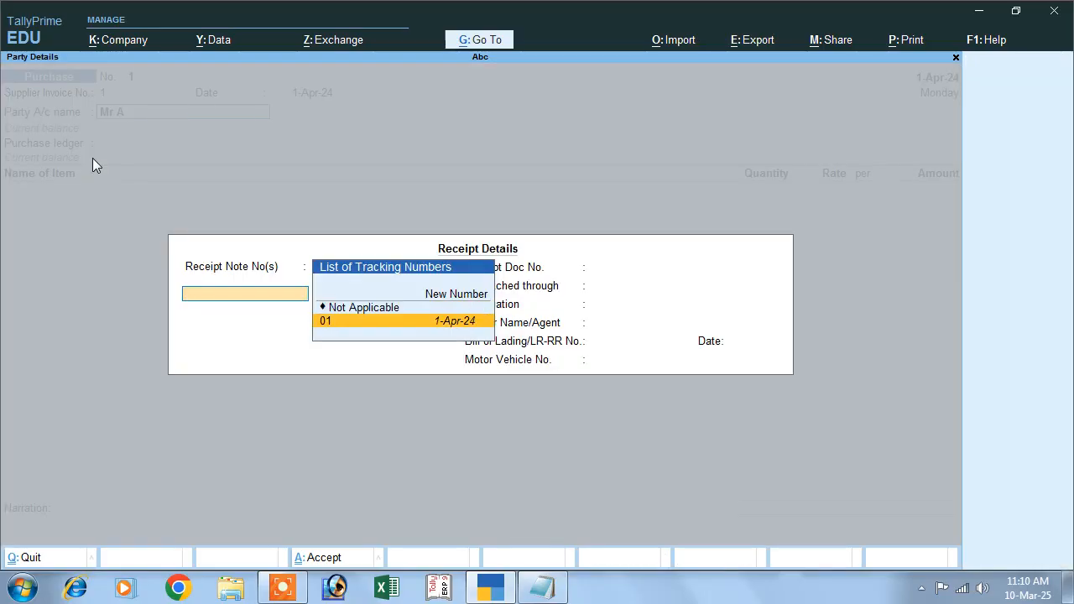
pyautogui.press('Return')
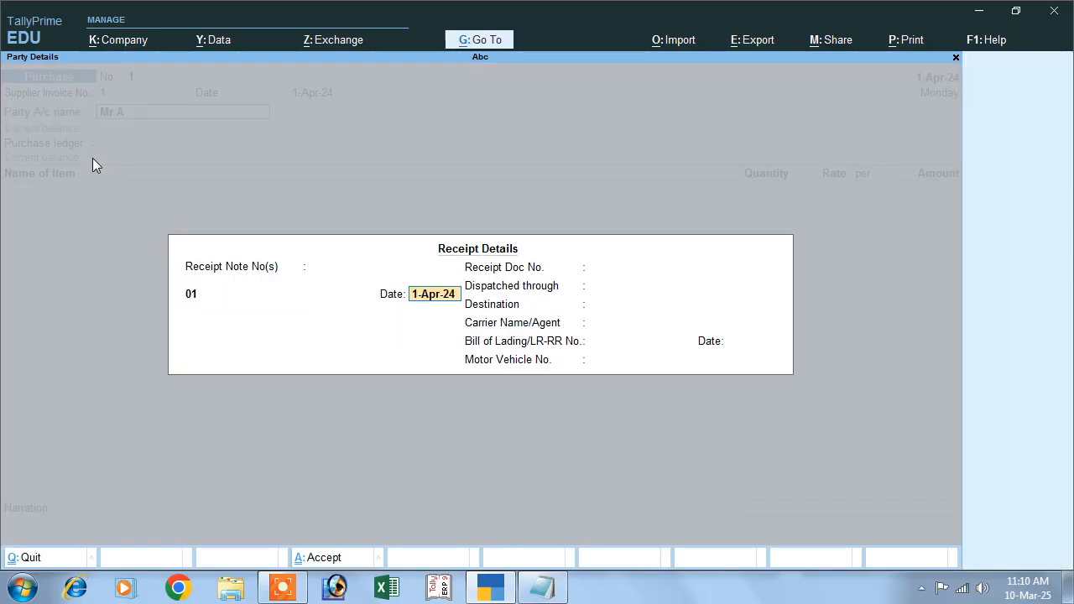
pyautogui.press('Return')
pyautogui.press('Return')
pyautogui.press('Return')
pyautogui.press('Return')
pyautogui.press('Return')
pyautogui.press('Return')
pyautogui.press('Return')
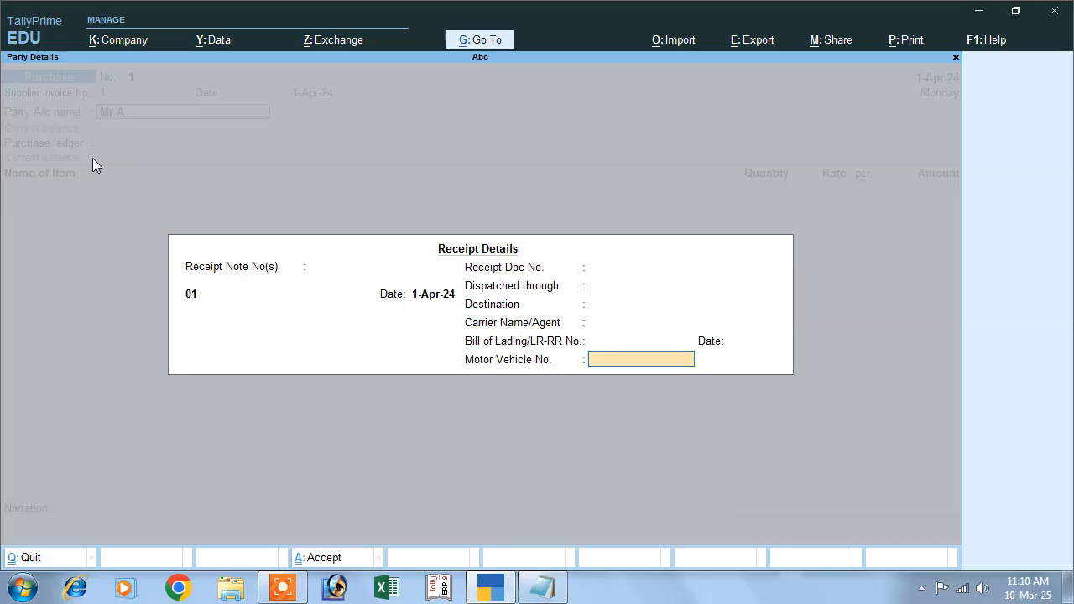
pyautogui.press('Return')
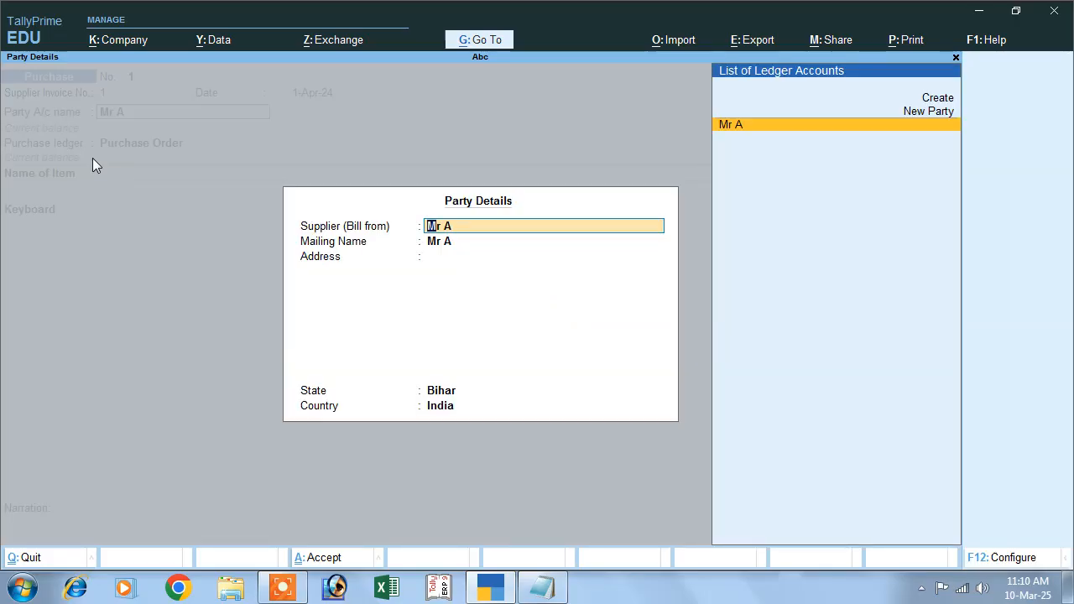
# - Accept the supplier's mailing name, blank address, state and country in the purchase voucher's party details
pyautogui.press('Return')
pyautogui.press('Return')
pyautogui.press('Return')
pyautogui.press('Return')
pyautogui.press('Return')
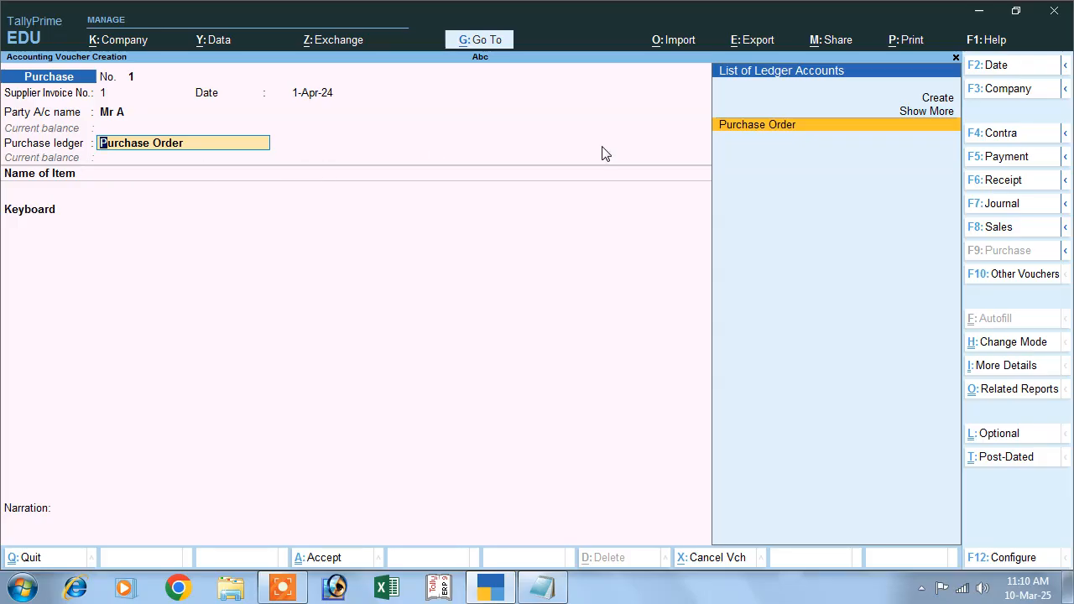
# - Create a ledger named Purchase under Purchase Accounts, with ledger type Not Applicable, for use as the voucher's purchase ledger
pyautogui.click(937, 103)
pyautogui.click(939, 102)
pyautogui.write('Purchase')
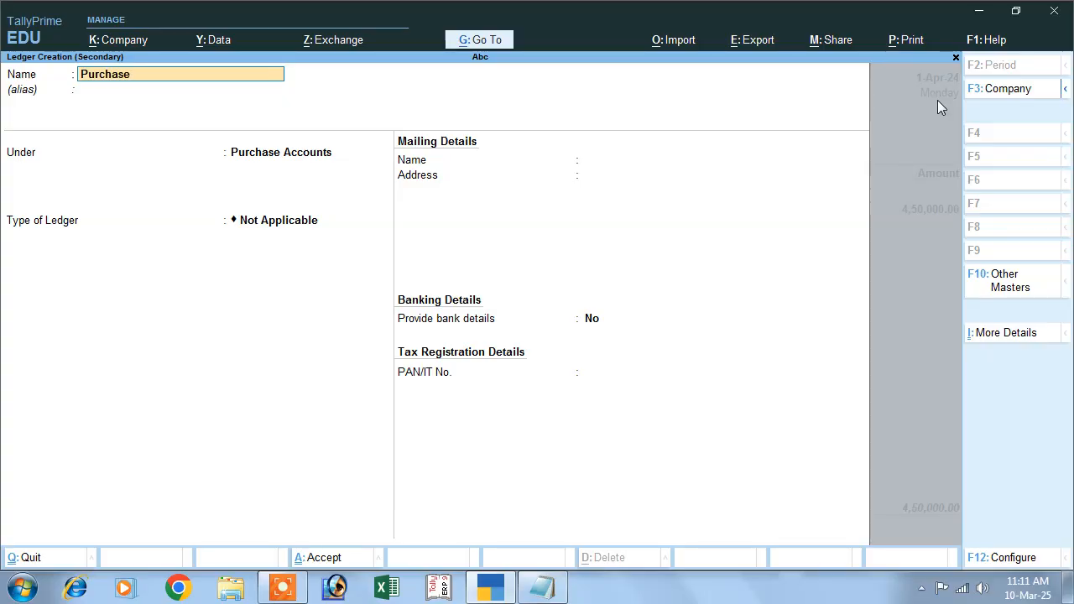
pyautogui.press('Return')
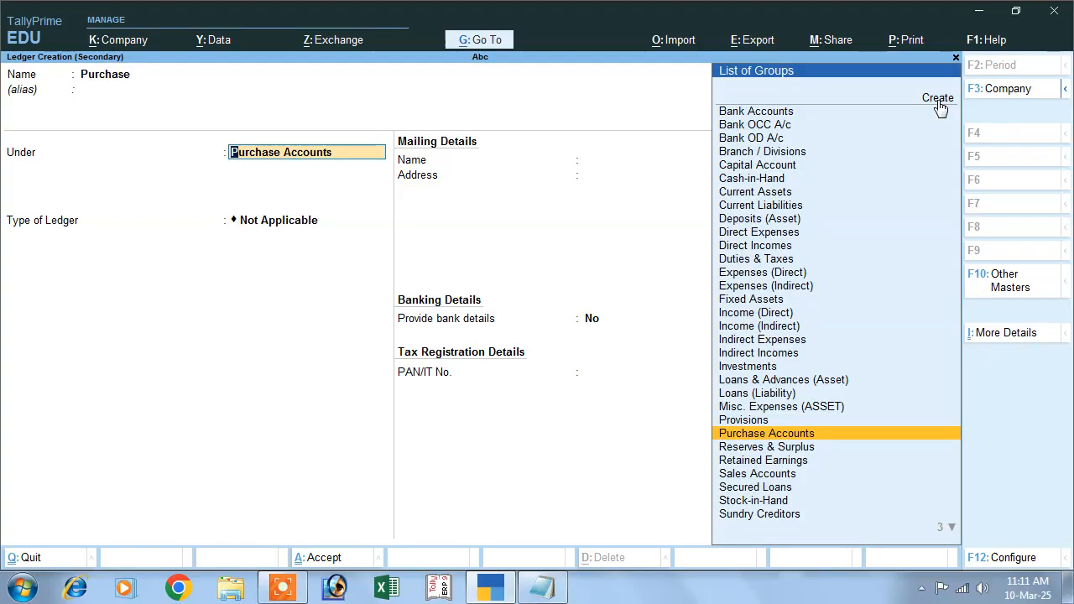
pyautogui.press('Return')
pyautogui.press('Return')
pyautogui.press('Return')
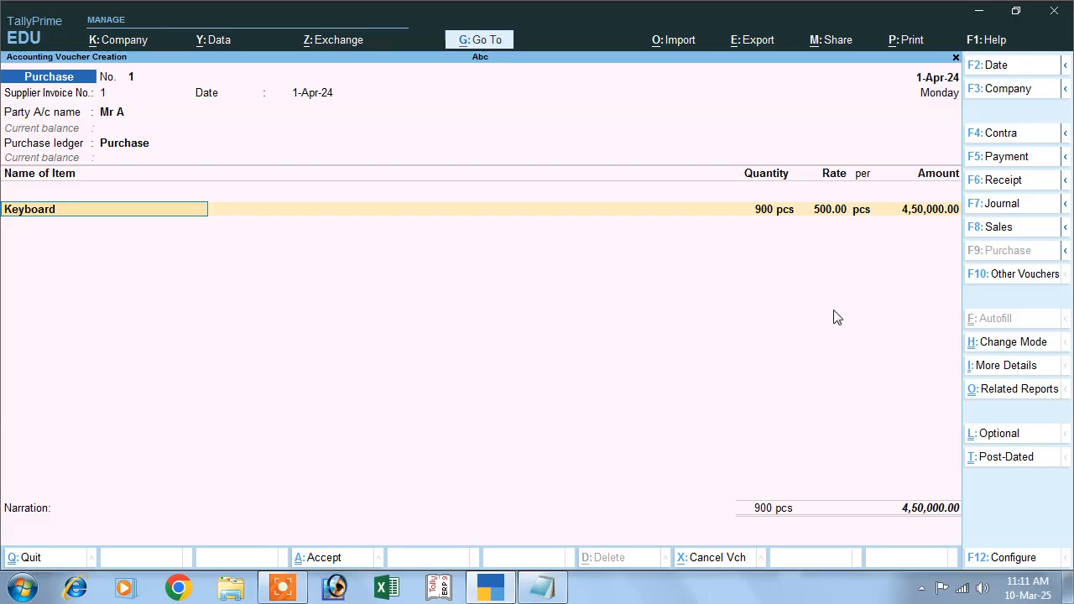
# - Accept the Keyboard allocation of 900 pcs at 500 against tracking number 01, and end the purchase voucher's item list
pyautogui.press('Return')
pyautogui.press('Return')
pyautogui.press('Return')
pyautogui.press('Return')
pyautogui.press('Return')
pyautogui.press('Return')
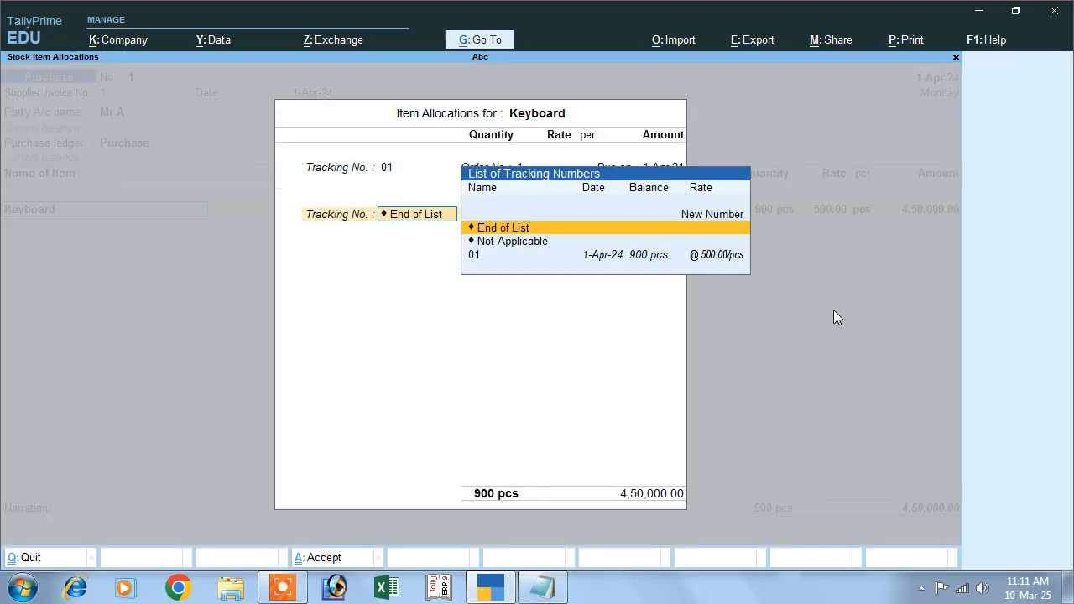
pyautogui.press('Return')
pyautogui.press('Return')
pyautogui.press('Return')
pyautogui.press('Return')
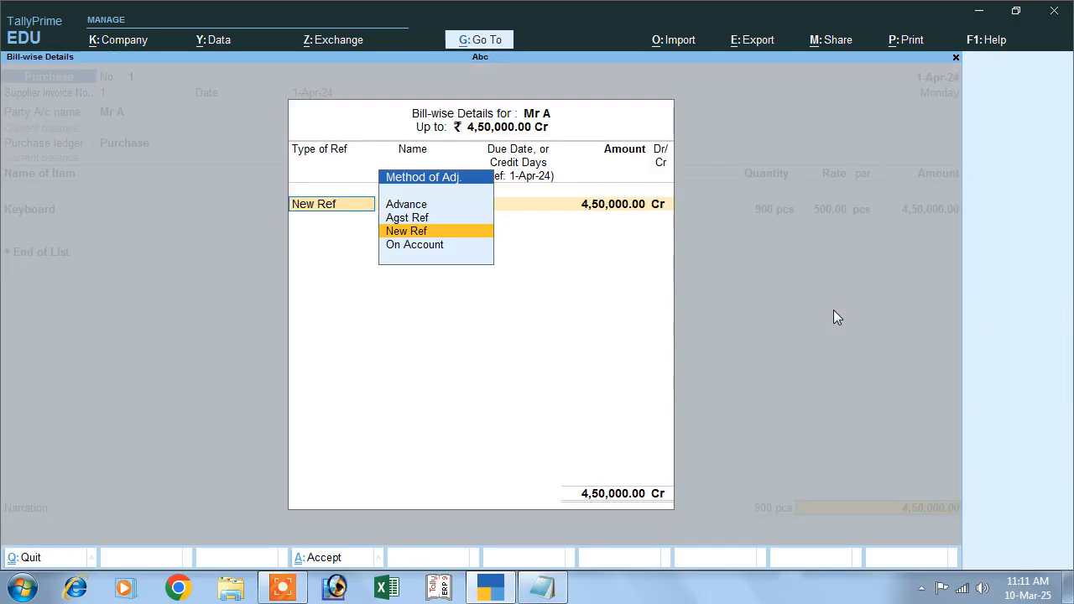
# - Record the supplier's 4,50,000 credit as a New Ref bill, and save the purchase voucher without narration
pyautogui.press('Return')
pyautogui.press('Return')
pyautogui.press('Return')
pyautogui.press('Return')
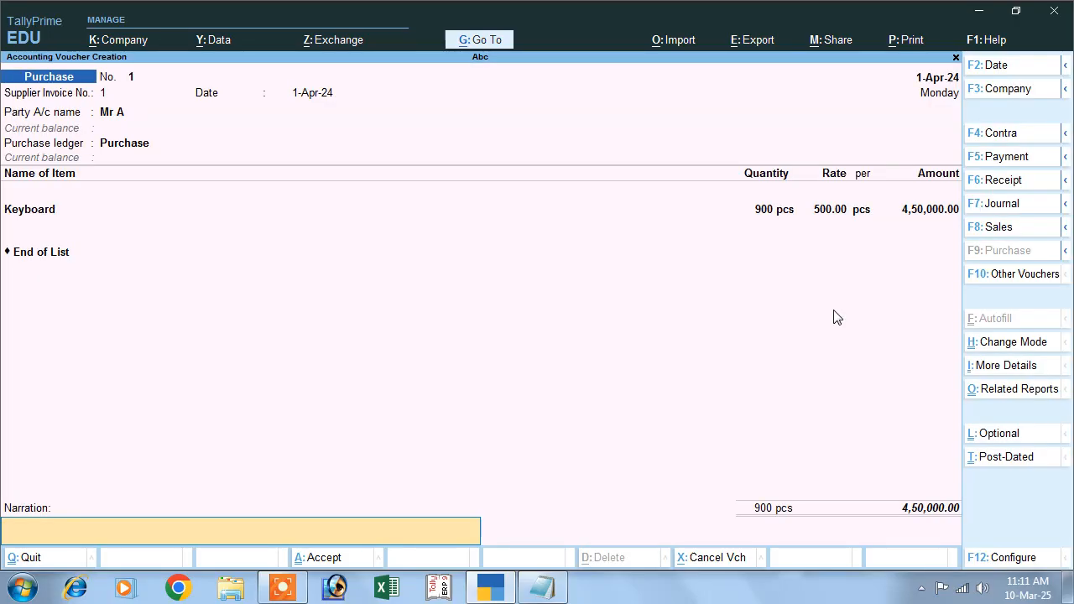
pyautogui.press('Return')
pyautogui.press('Return')
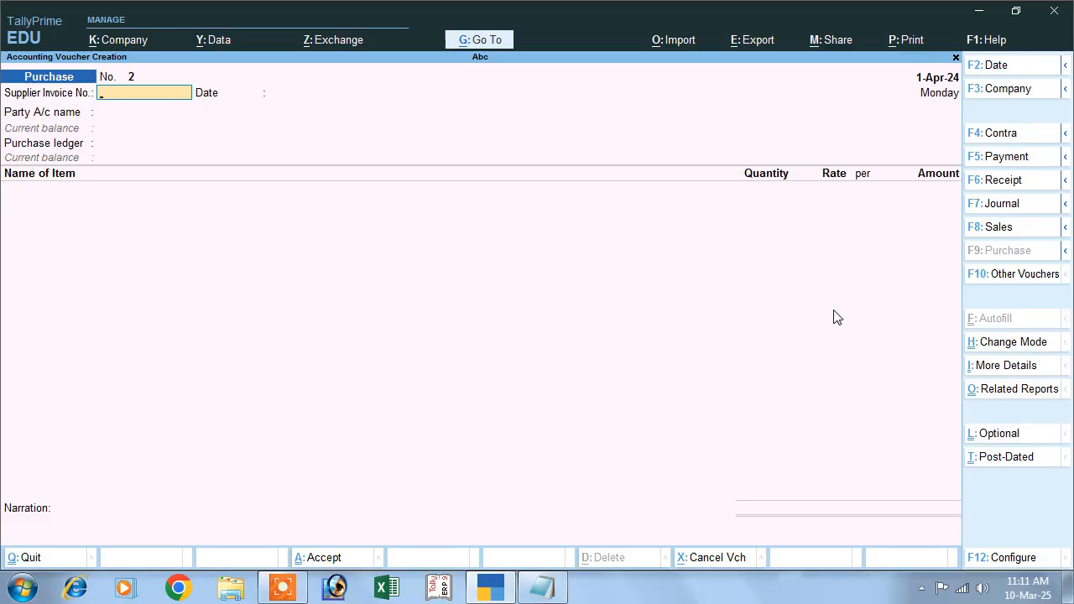
# - Start a Payment voucher debiting the supplier 4,50,000, settled as Agst Ref against pending bill 1
pyautogui.click(984, 157)
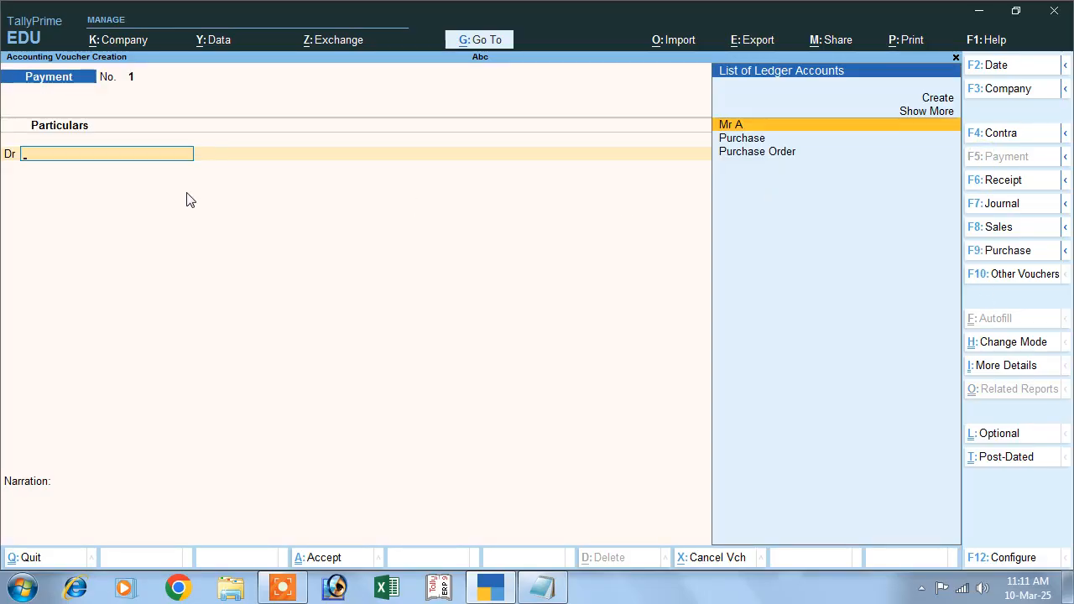
pyautogui.click(726, 124)
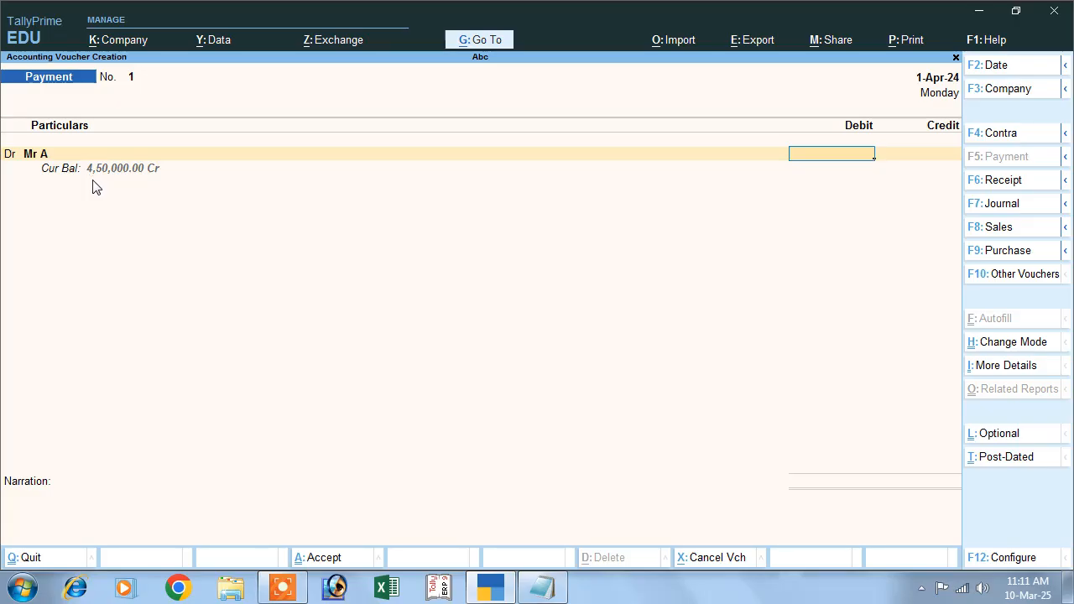
pyautogui.write('450000')
pyautogui.press('Return')
pyautogui.press('Return')
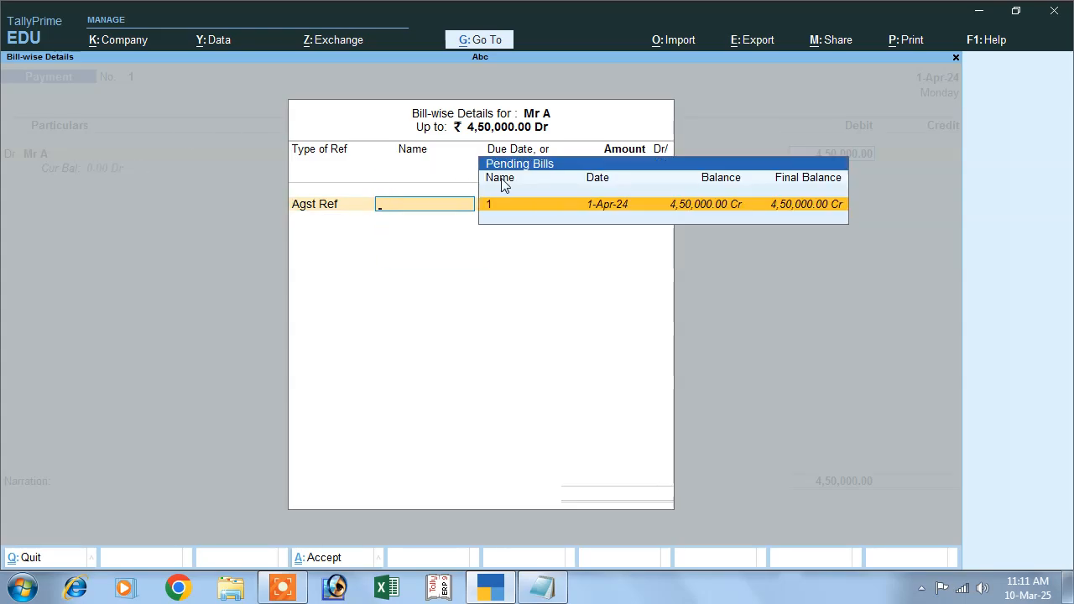
pyautogui.press('Return')
pyautogui.press('Return')
pyautogui.press('Return')
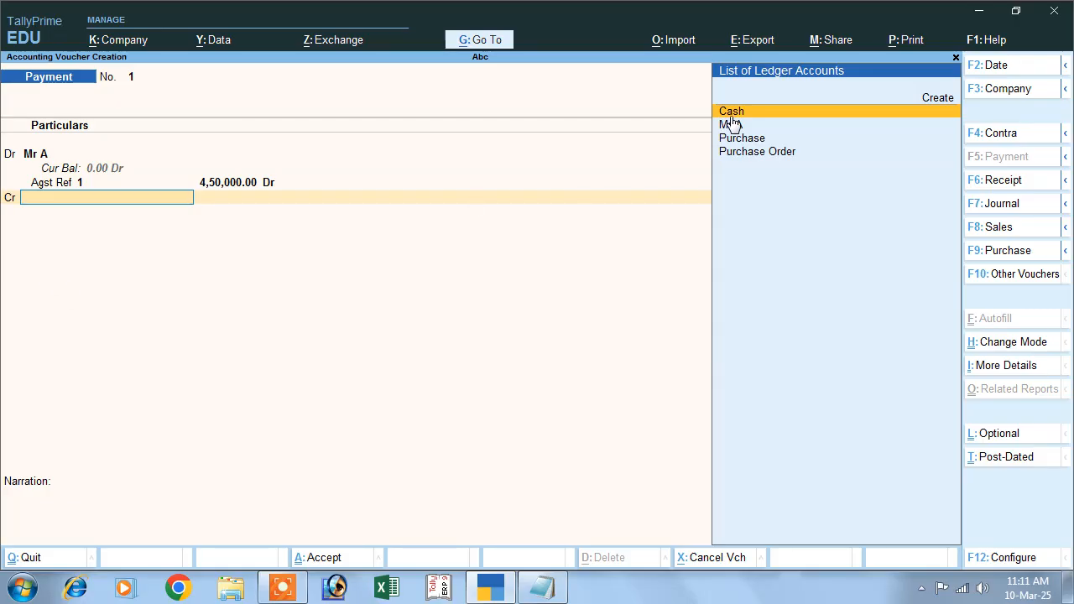
# - Credit Cash with 4,50,000 and save the payment voucher without narration
pyautogui.press('Return')
pyautogui.press('Return')
pyautogui.press('Return')
pyautogui.press('Return')
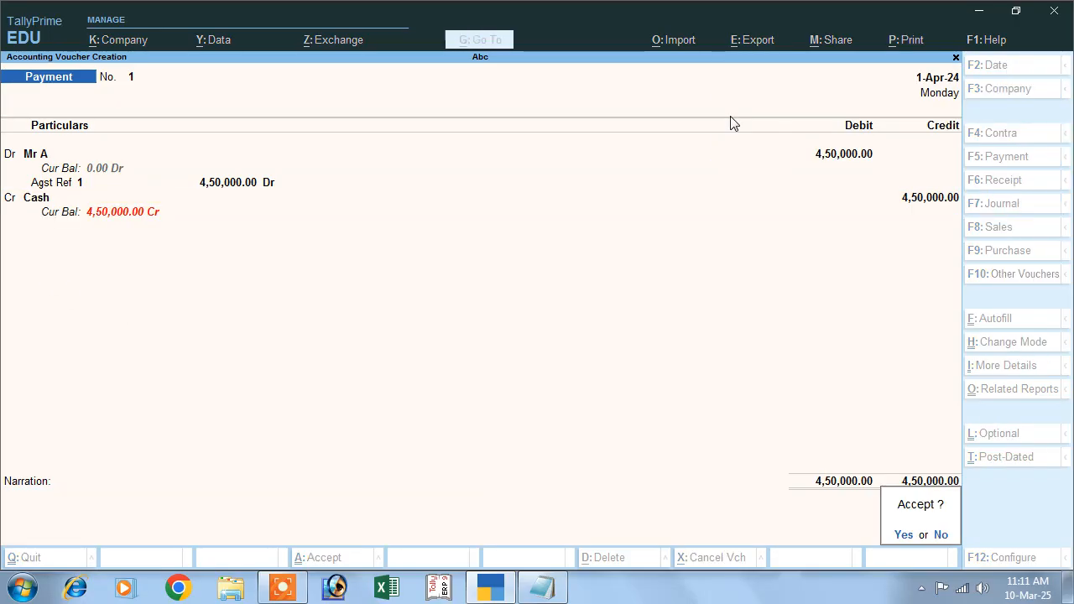
pyautogui.press('Return')
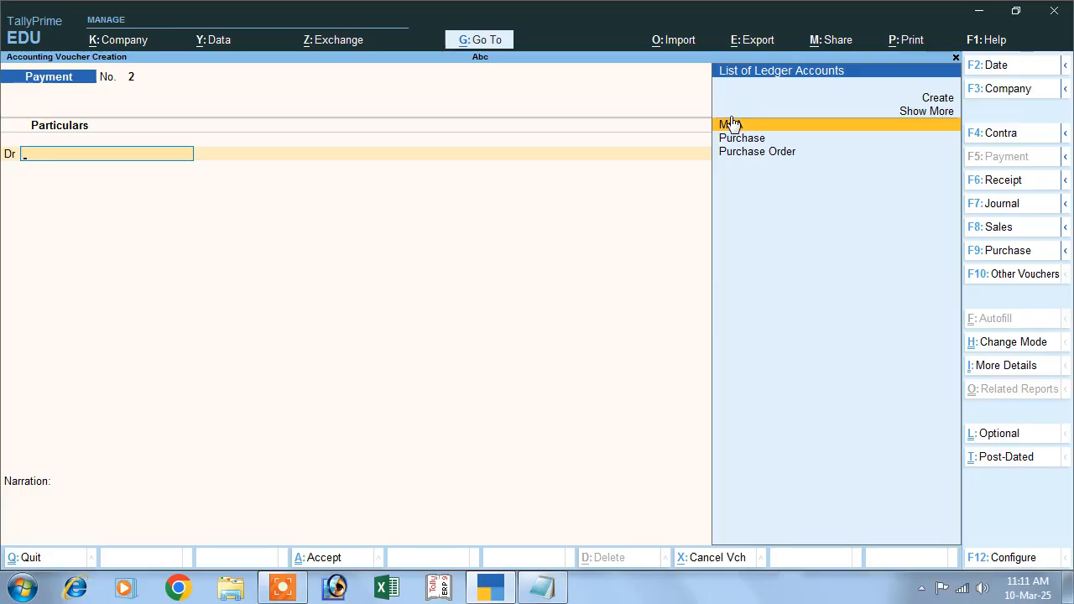